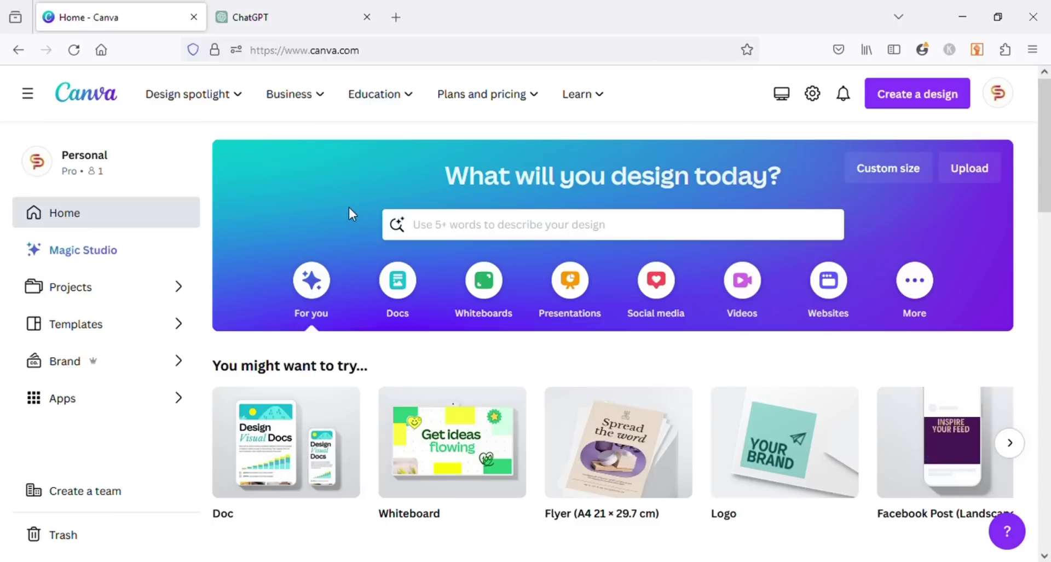
# Step: Create a blank 1920 × 1080 video design from the Videos category
pyautogui.click(749, 290)
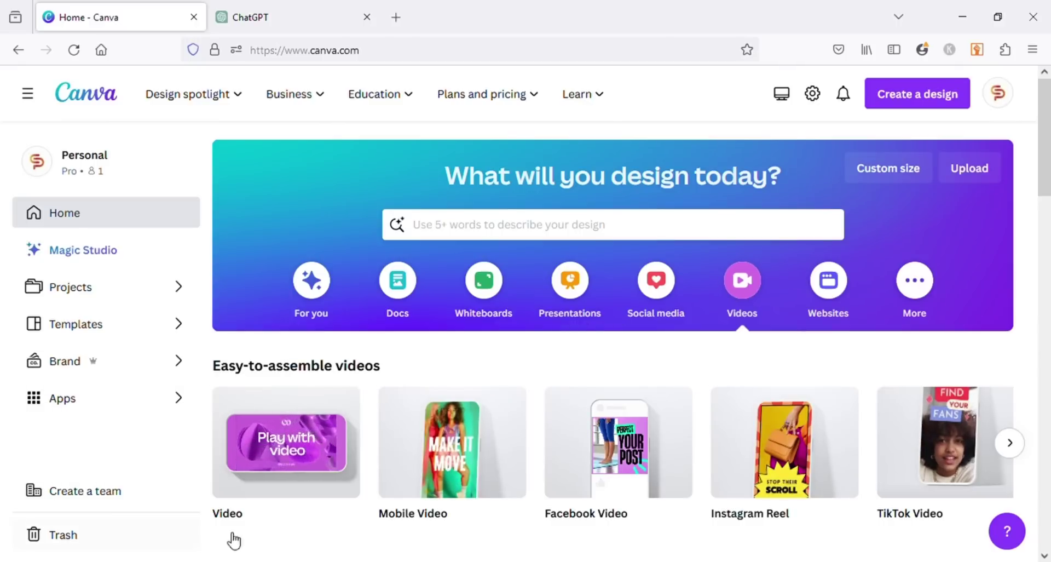
pyautogui.moveTo(285, 453)
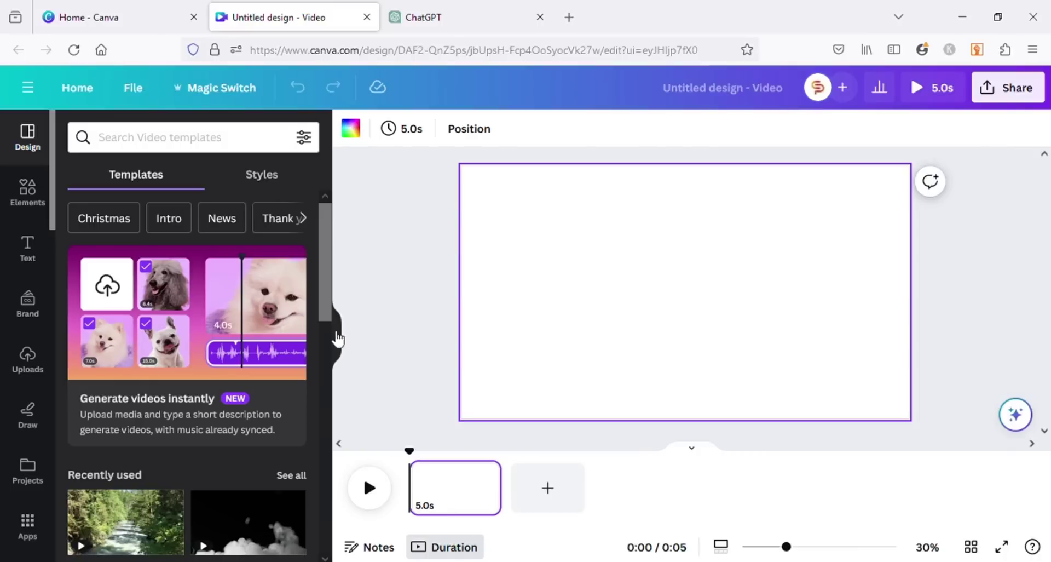
pyautogui.scroll(-5, 323, 331)
pyautogui.scroll(-3, 326, 337)
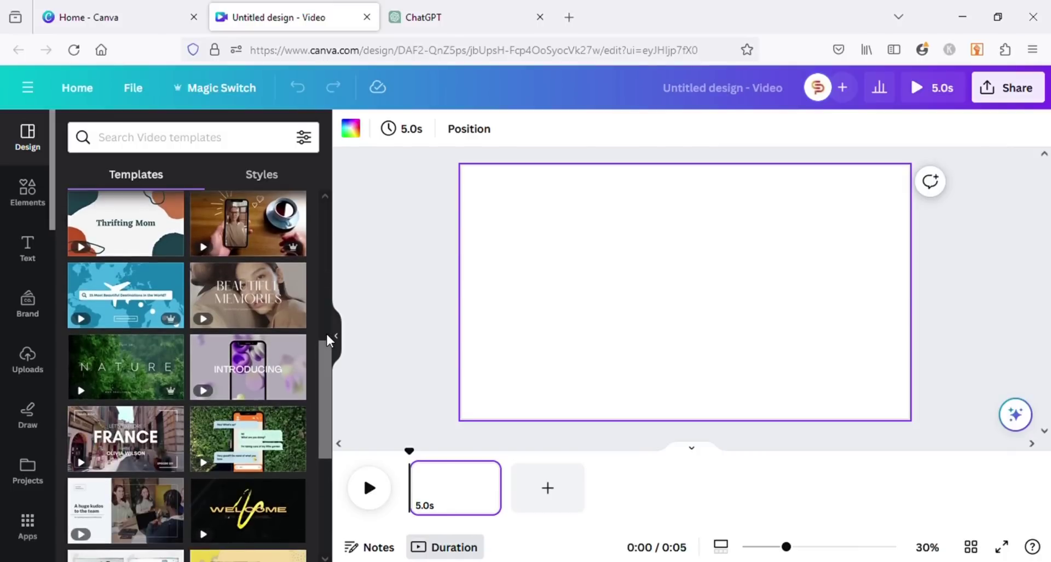
pyautogui.scroll(-3, 326, 335)
pyautogui.scroll(-1, 327, 339)
pyautogui.scroll(-3, 327, 335)
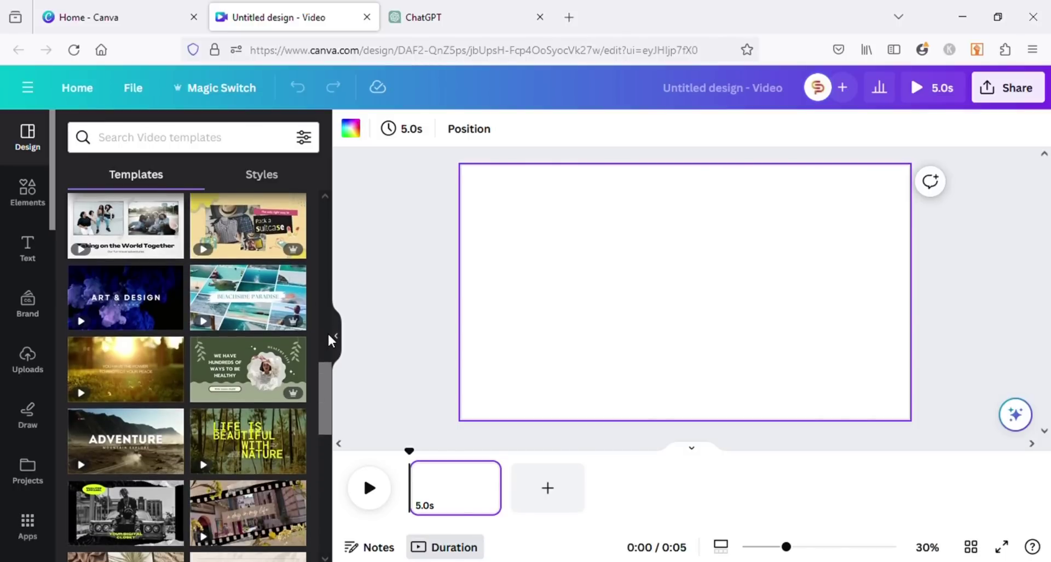
pyautogui.scroll(-1, 327, 335)
pyautogui.scroll(2, 327, 335)
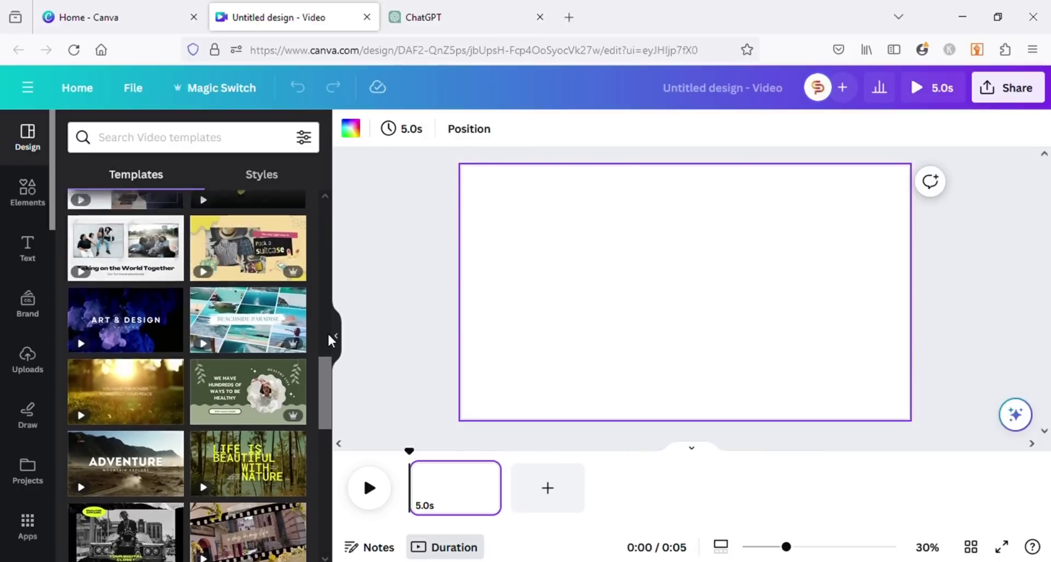
pyautogui.scroll(1, 327, 331)
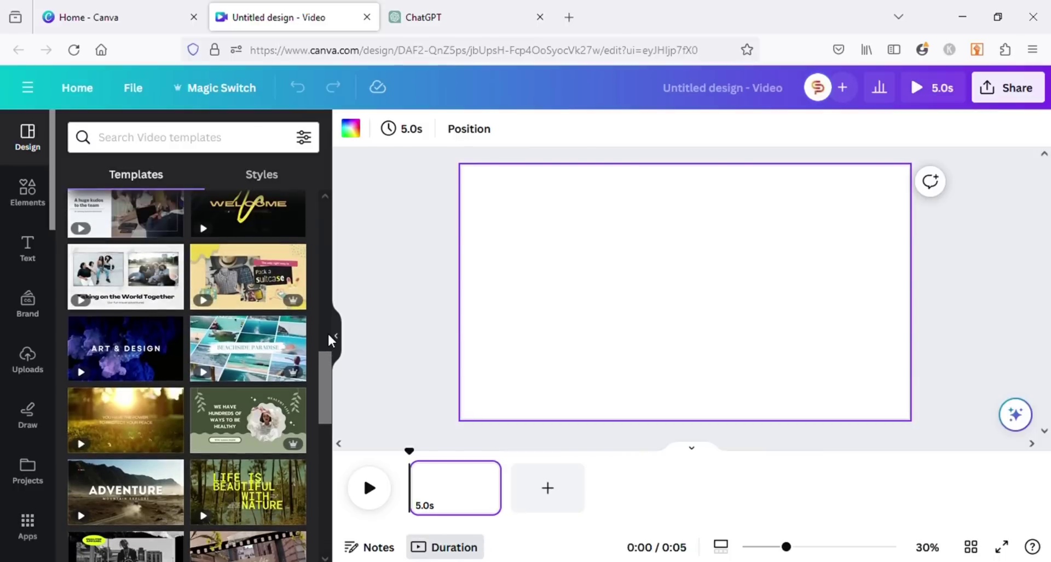
# Step: Apply the Art & Design template and change its title to CRAFTY PIXELS
pyautogui.click(127, 358)
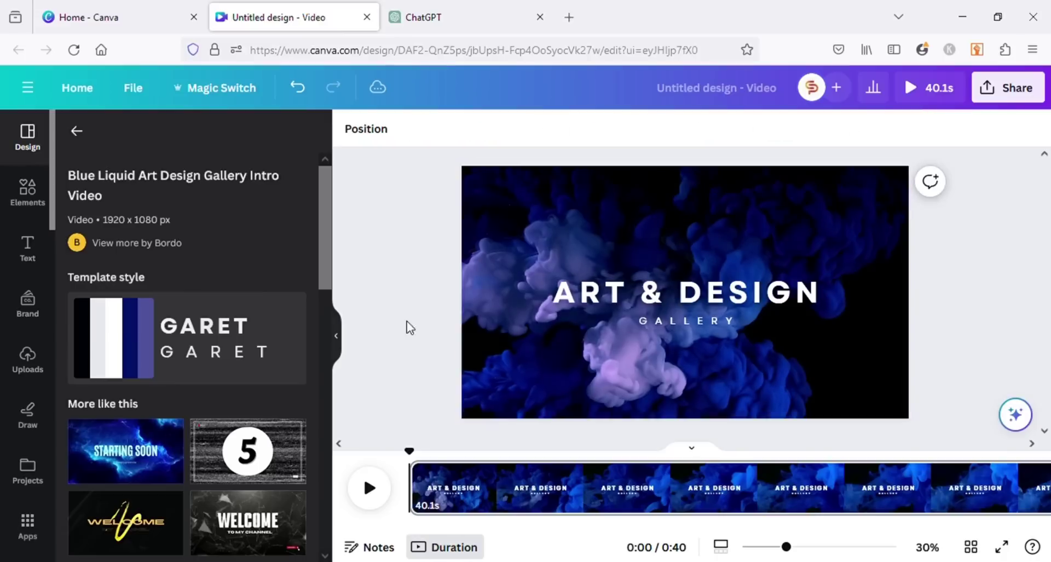
pyautogui.click(674, 302)
pyautogui.click(674, 302)
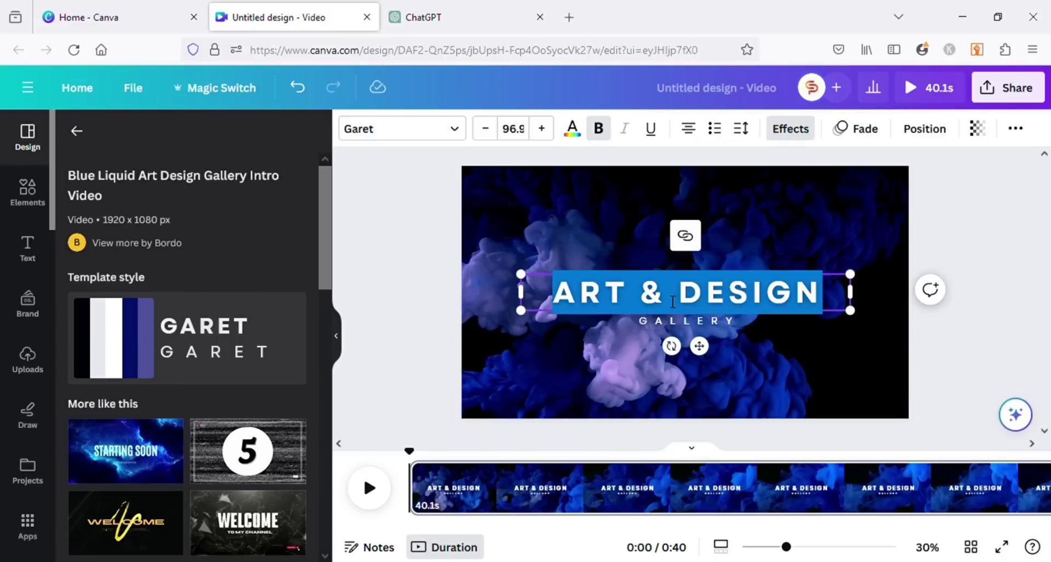
pyautogui.write('CRAFTY PIXELS')
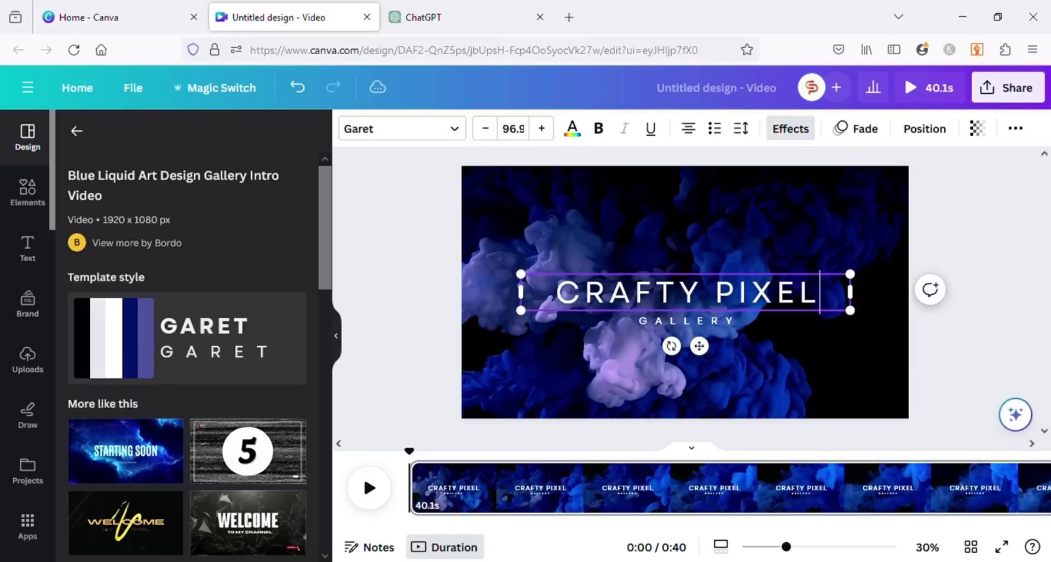
# Step: Delete the GALLERY subtitle, make the CRAFTY PIXELS title bold, and preview the video
pyautogui.click(742, 324)
pyautogui.press('Delete')
pyautogui.click(712, 292)
pyautogui.click(599, 129)
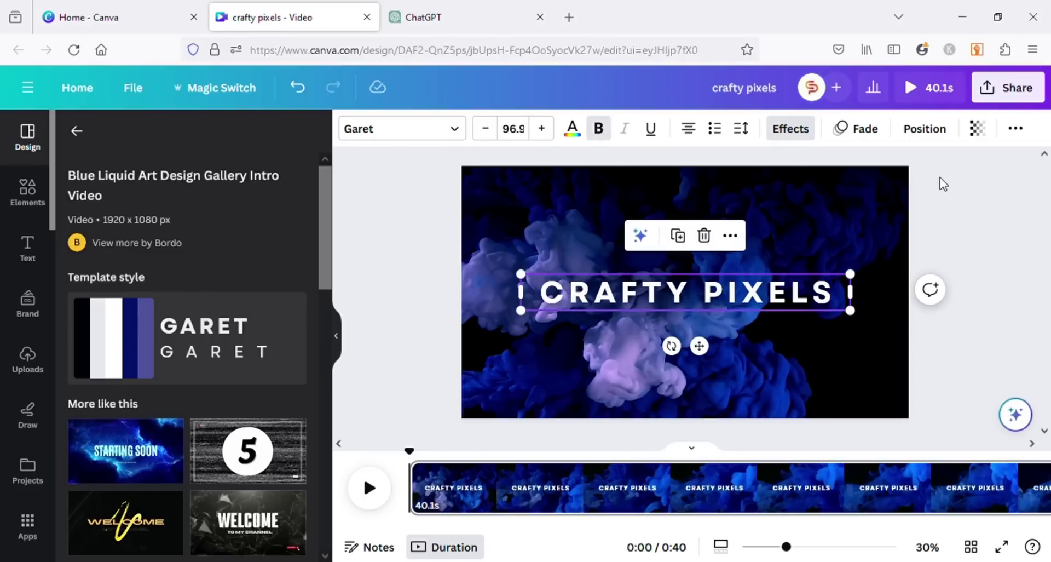
pyautogui.click(941, 183)
pyautogui.click(371, 488)
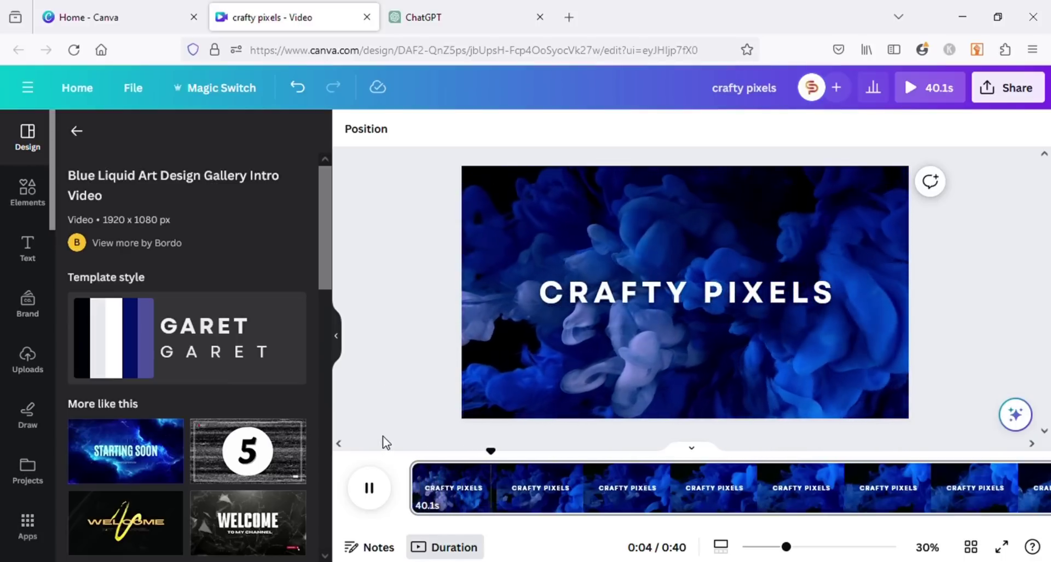
pyautogui.scroll(-3, 268, 383)
pyautogui.scroll(-2, 268, 375)
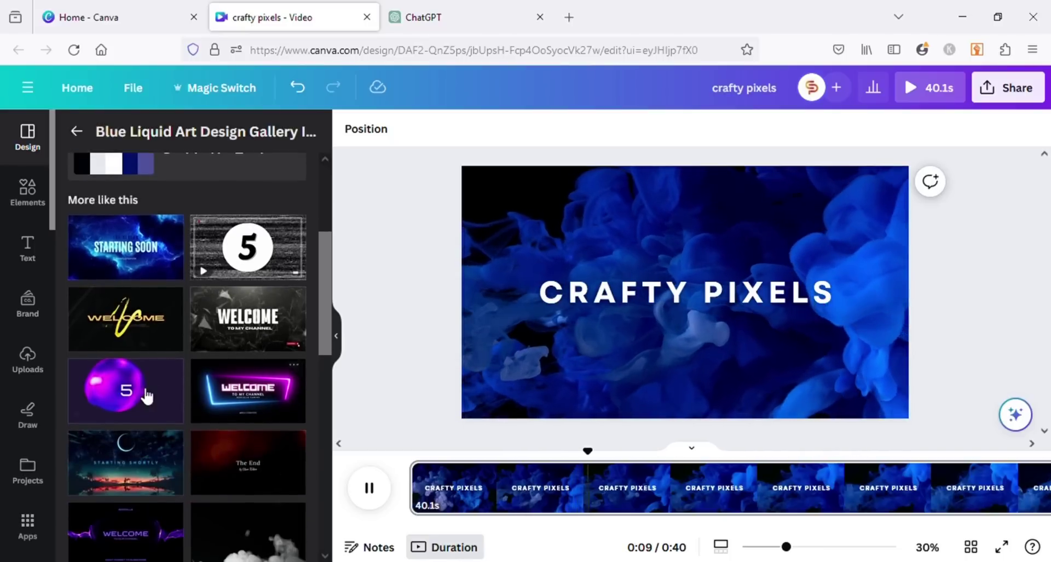
pyautogui.scroll(-2, 146, 395)
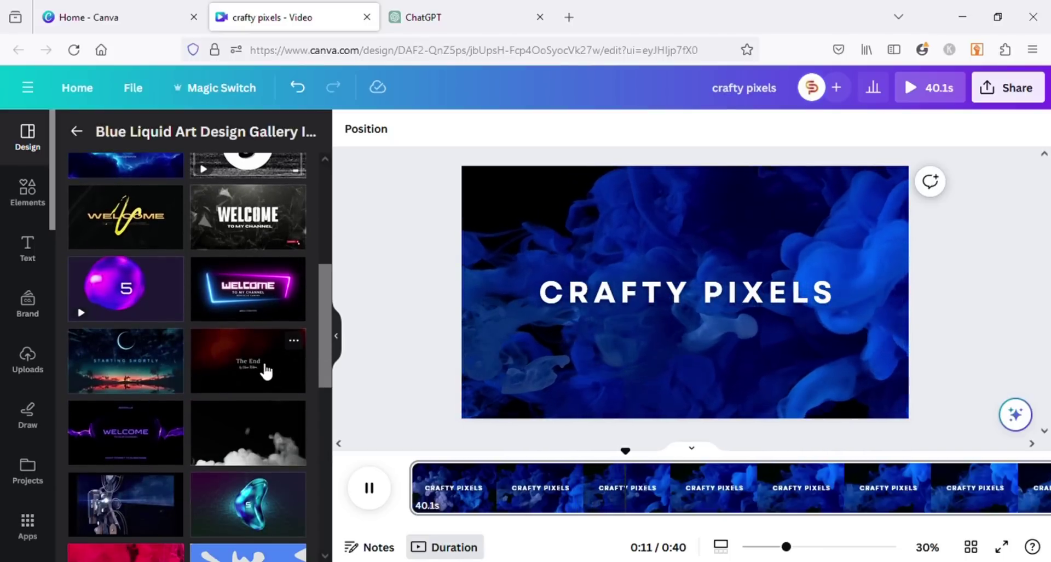
pyautogui.scroll(-3, 262, 361)
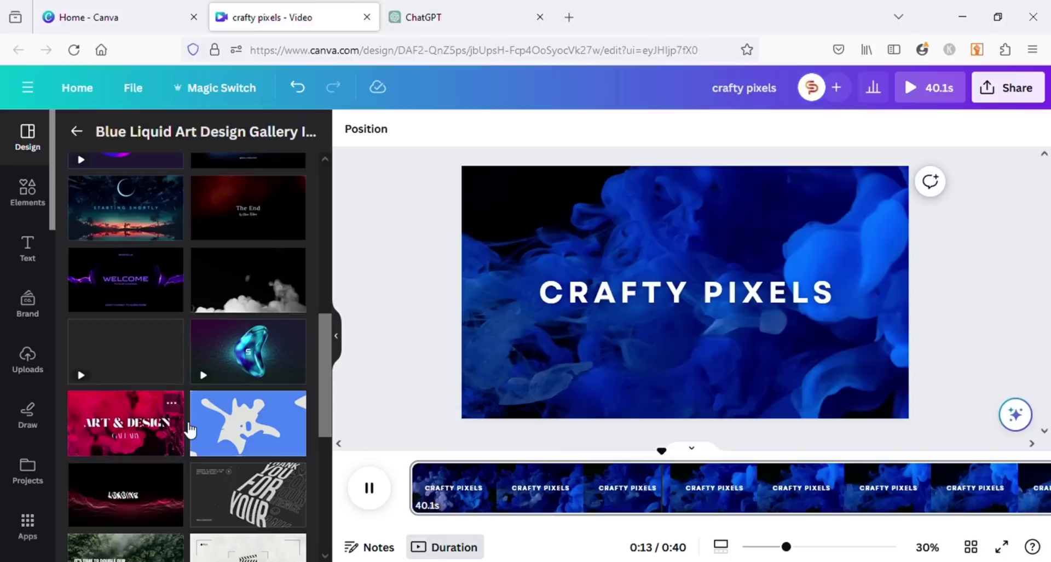
pyautogui.scroll(-1, 155, 435)
pyautogui.scroll(-2, 155, 432)
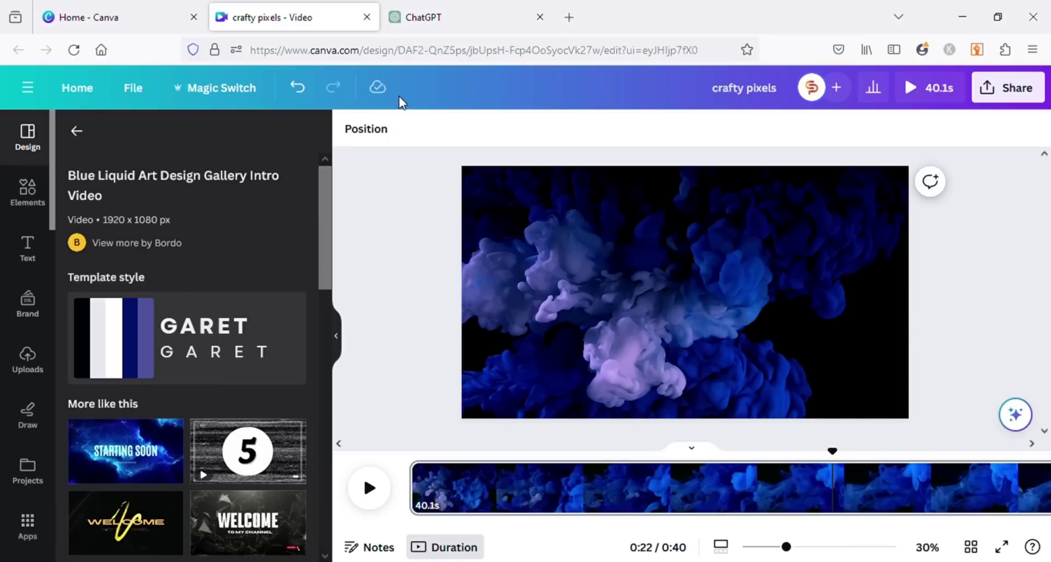
# Step: Ask ChatGPT: 'Give me a speech about motivation'
pyautogui.click(471, 8)
pyautogui.click(525, 530)
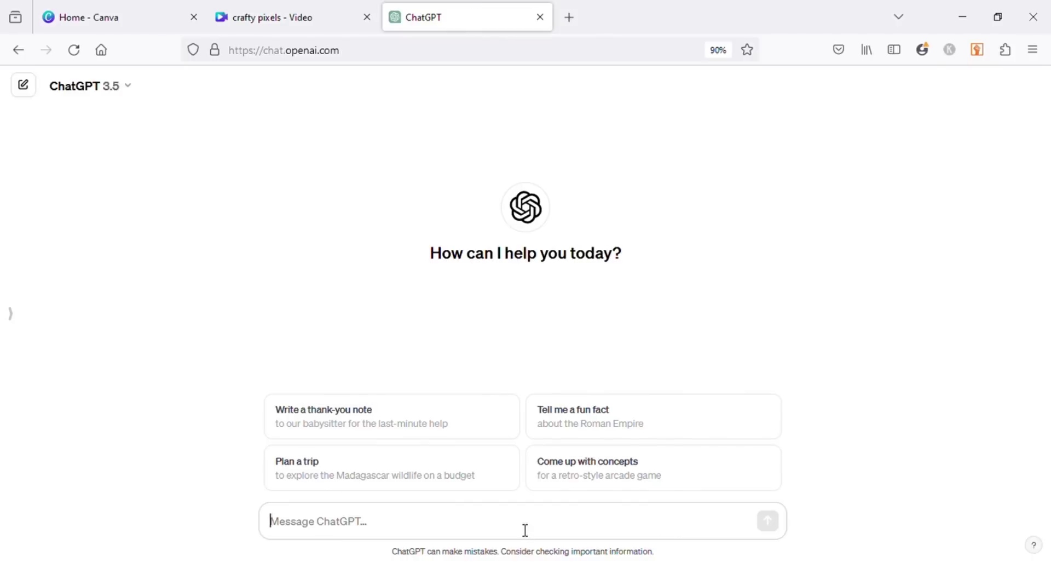
pyautogui.write('Give me a speech about motivation')
pyautogui.press('Return')
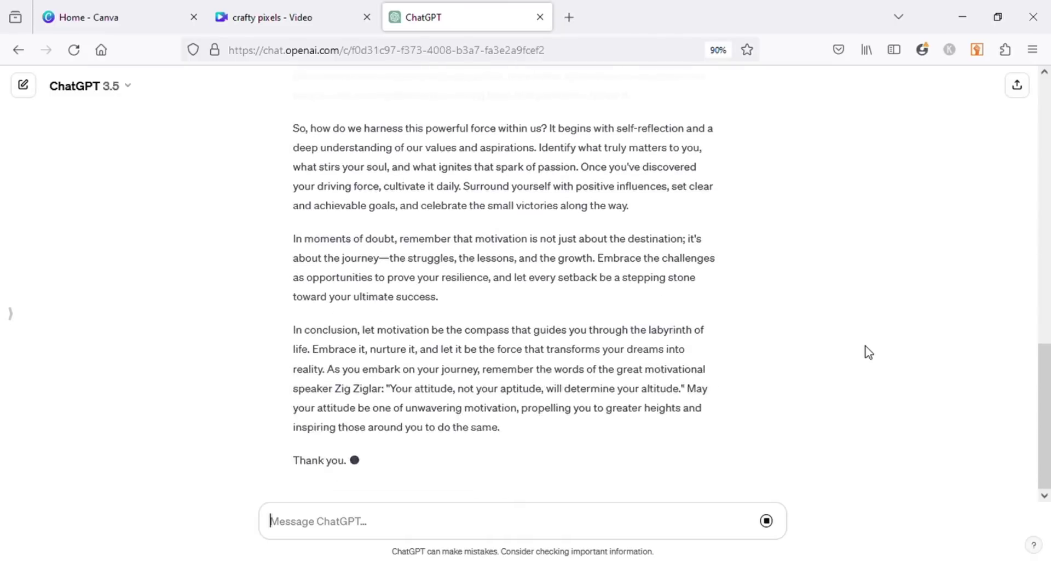
# Step: Select the generated speech's paragraphs and return to the Canva editor
pyautogui.scroll(5, 392, 256)
pyautogui.scroll(5, 393, 255)
pyautogui.scroll(-3, 387, 253)
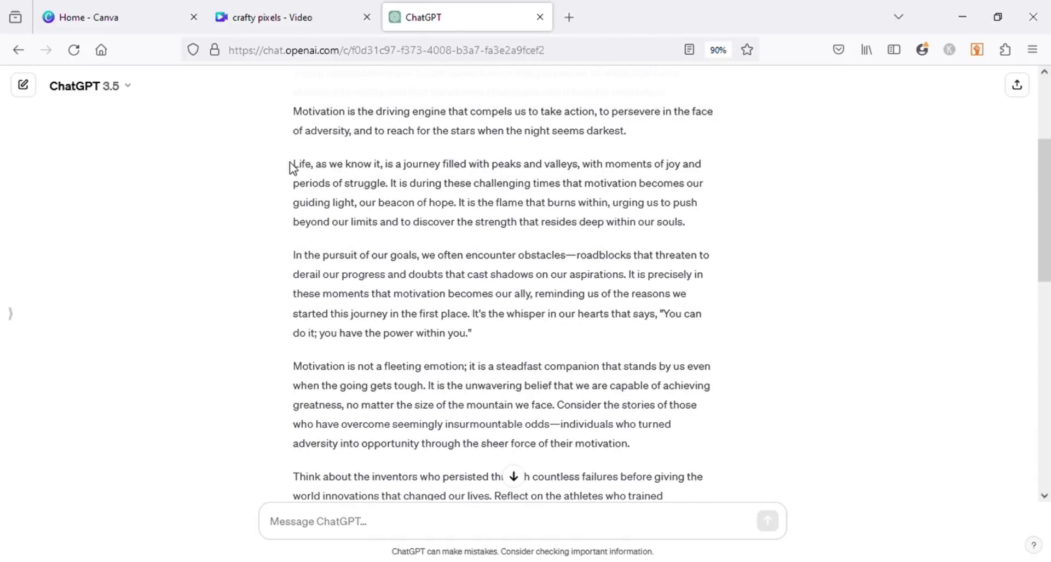
pyautogui.moveTo(291, 165); pyautogui.dragTo(547, 414)
pyautogui.scroll(-3, 521, 296)
pyautogui.hotkey('ctrl', 'shift', 'Tab')
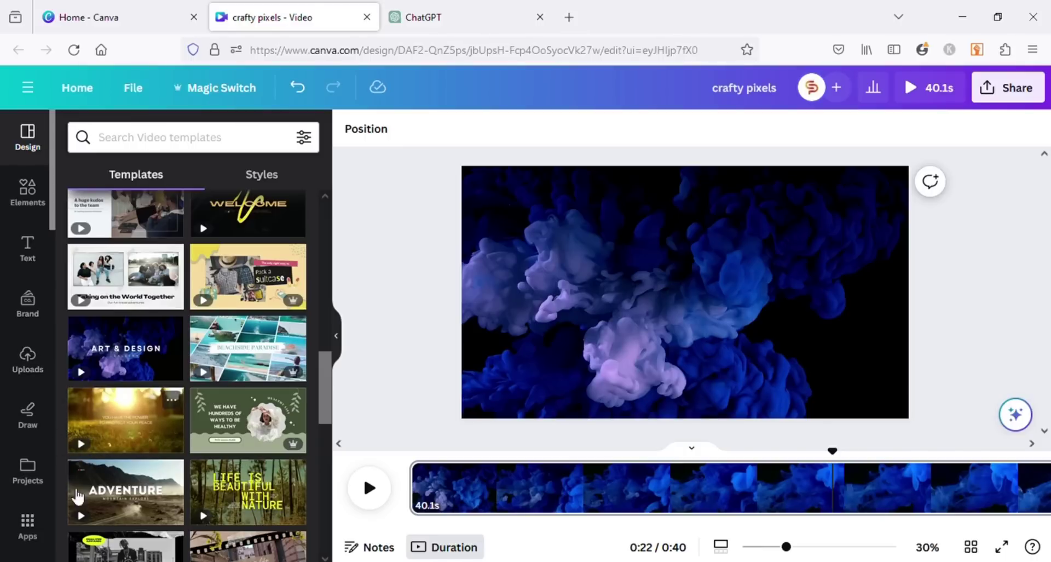
# Step: Search the Apps panel for 'murf' and open the Murf AI app
pyautogui.click(34, 526)
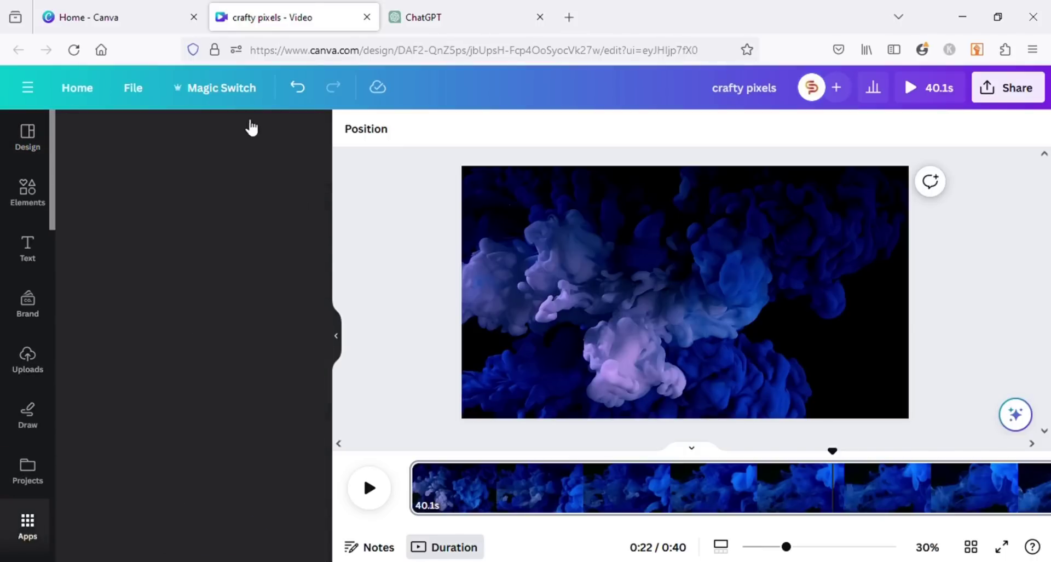
pyautogui.click(159, 136)
pyautogui.write('murf')
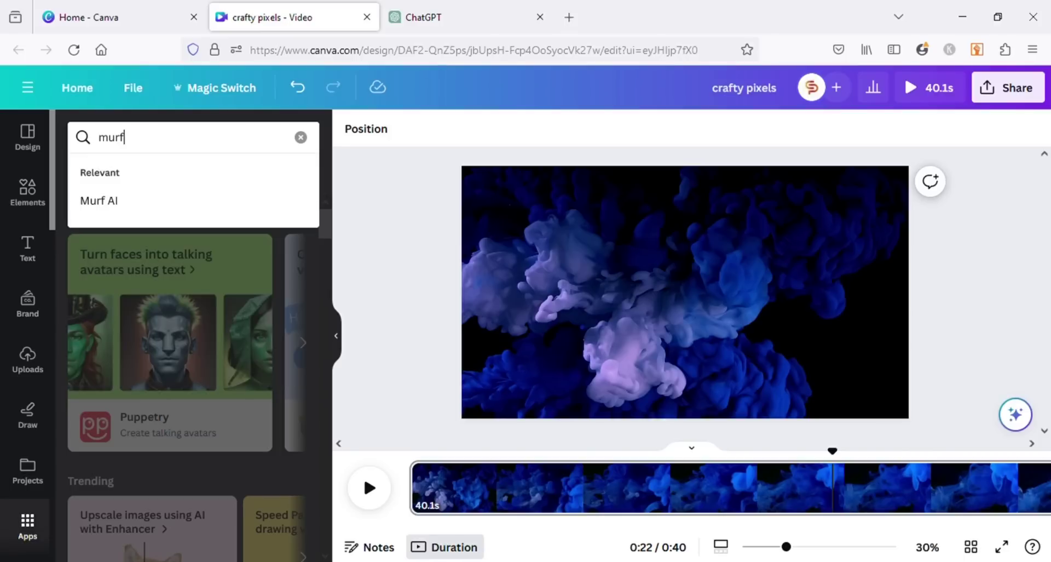
pyautogui.click(102, 203)
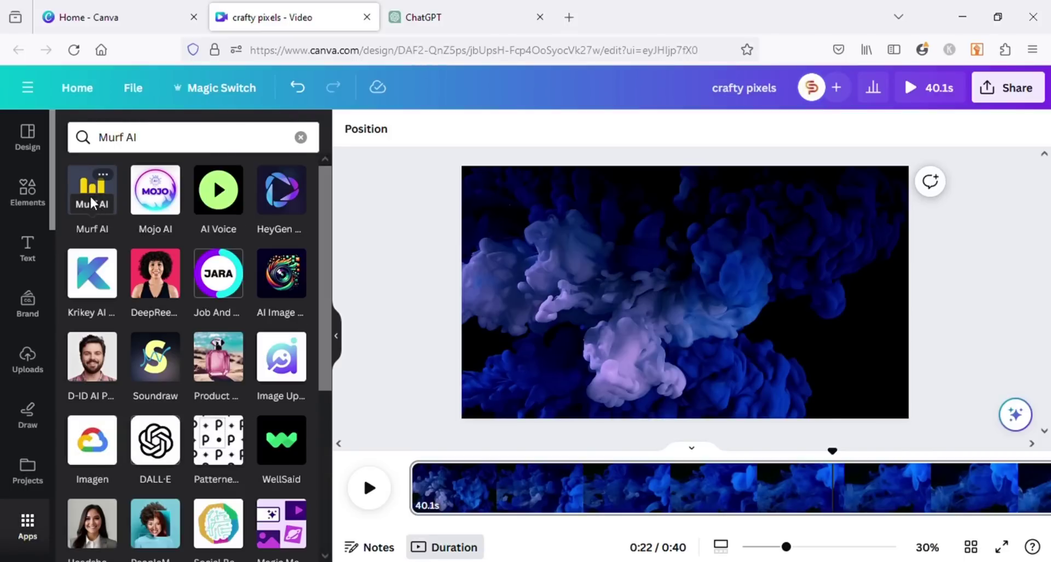
pyautogui.click(93, 190)
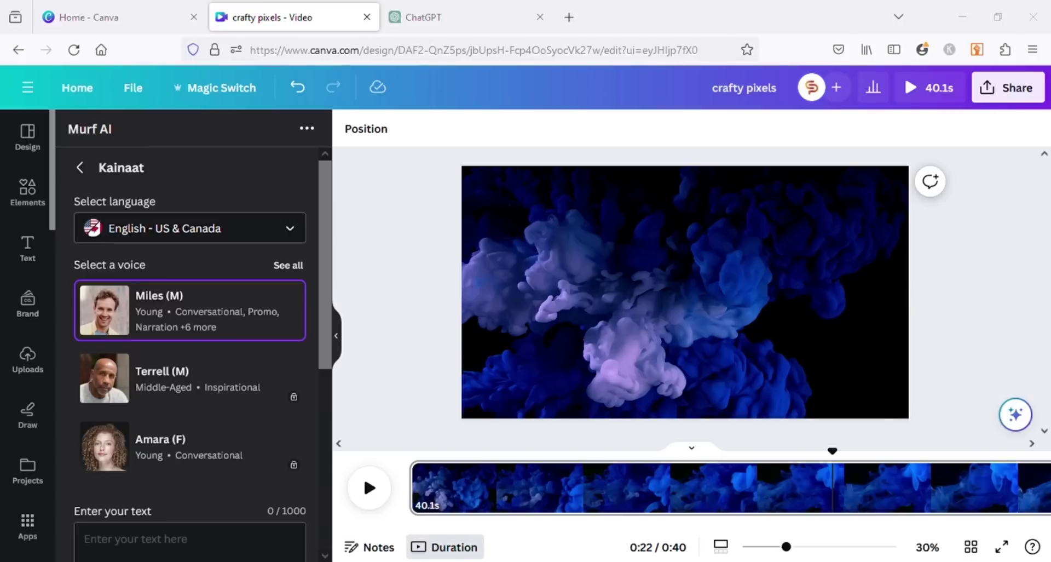
# Step: Browse Murf AI's voice language choices and play a middle-aged inspirational voice sample
pyautogui.click(587, 549)
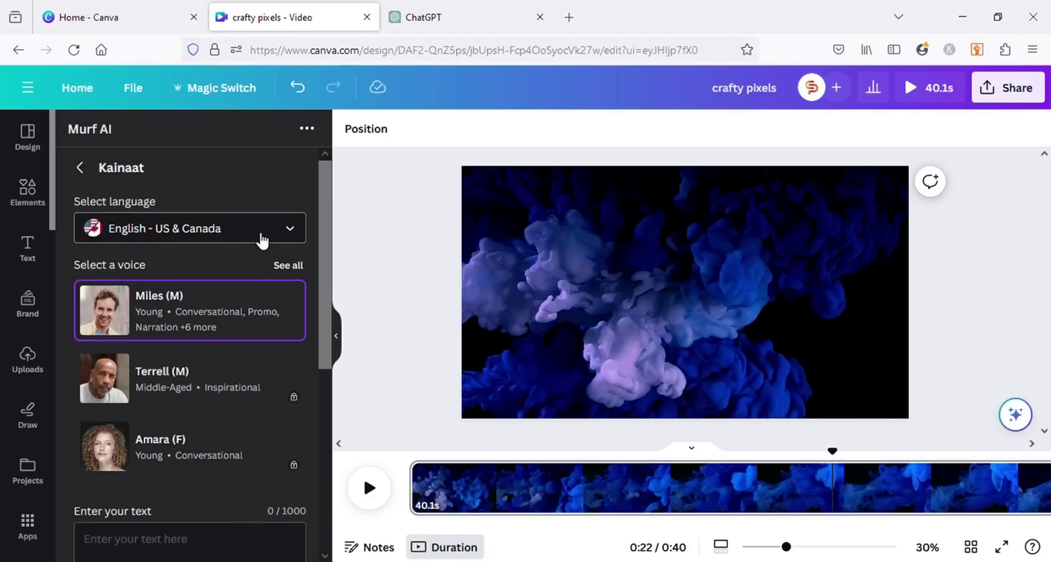
pyautogui.click(262, 240)
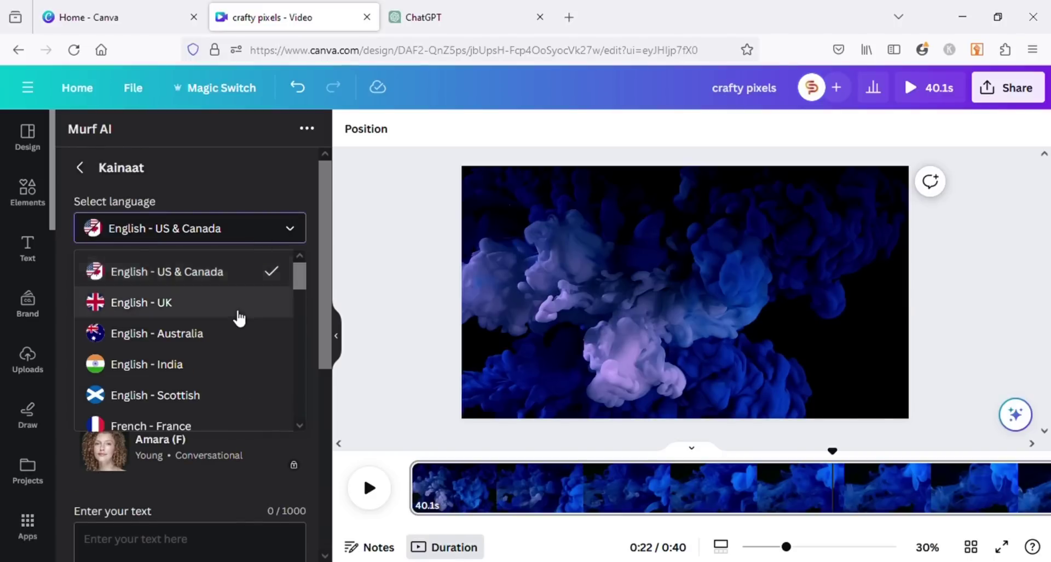
pyautogui.scroll(-10, 218, 388)
pyautogui.scroll(3, 216, 381)
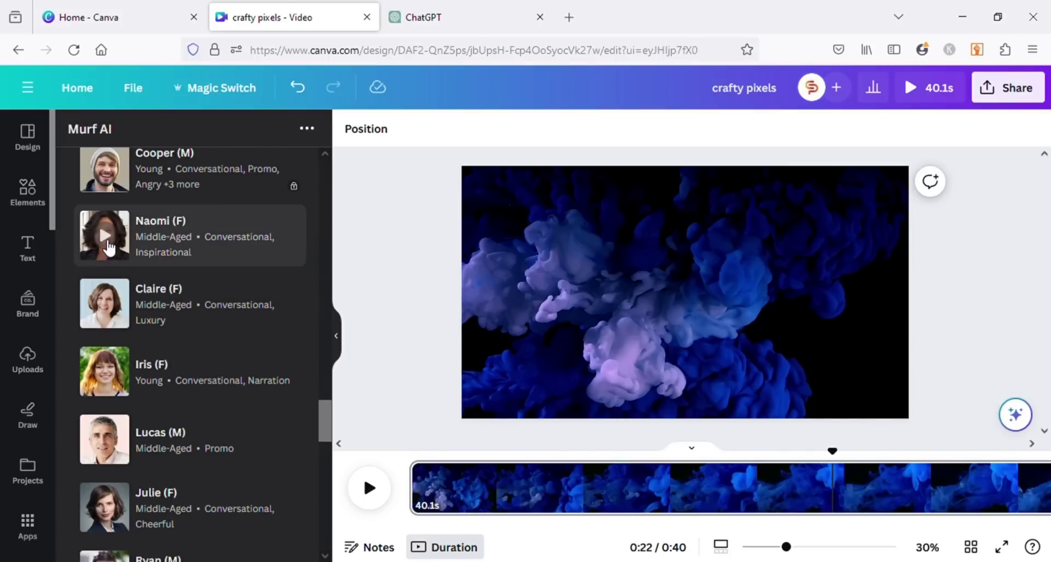
pyautogui.click(105, 236)
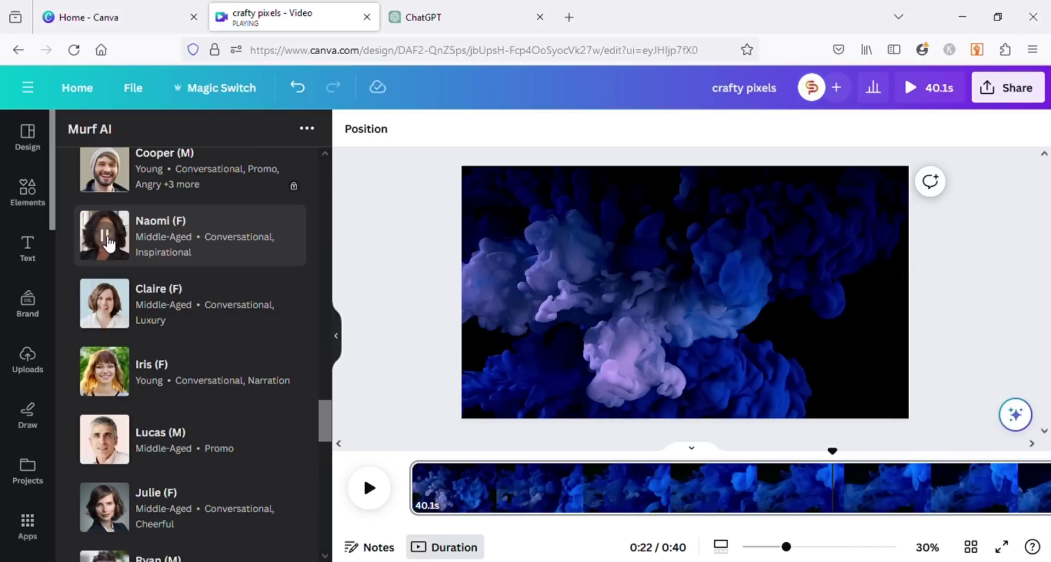
# Step: Preview the Nate and Ethan voices, then select Ethan
pyautogui.scroll(-8, 207, 364)
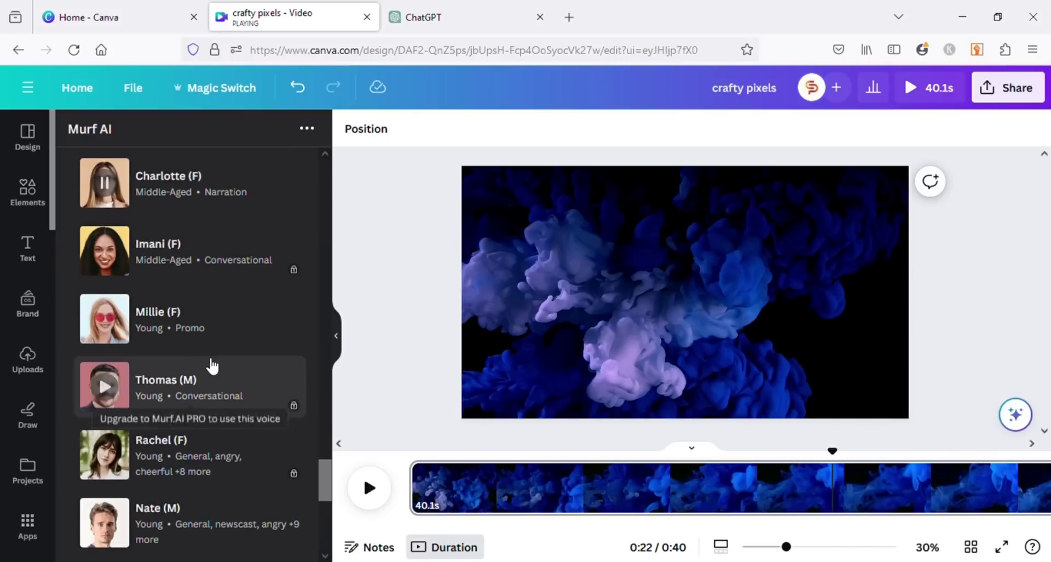
pyautogui.scroll(-3, 211, 364)
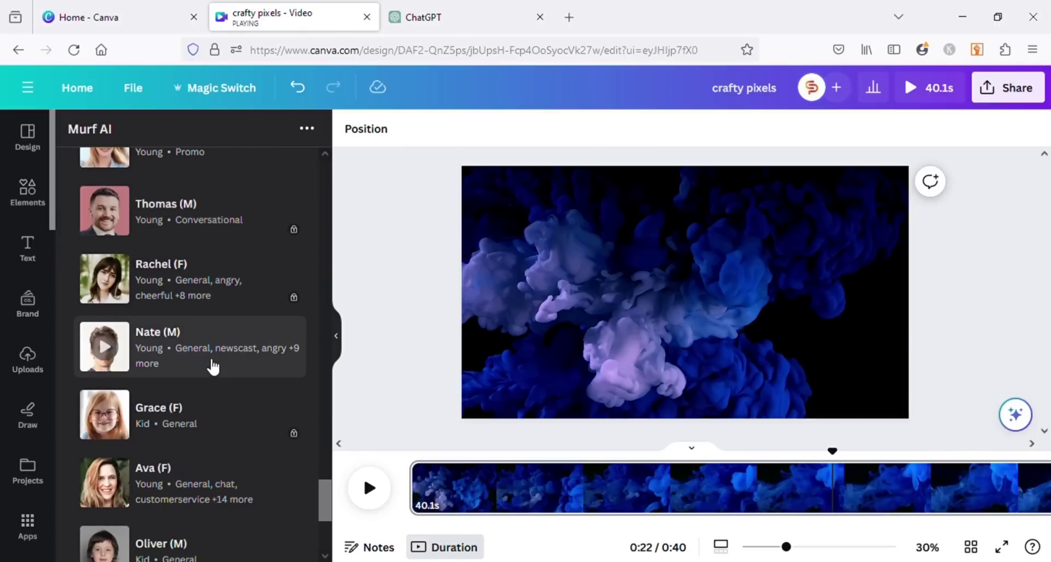
pyautogui.click(104, 345)
pyautogui.scroll(-3, 229, 379)
pyautogui.scroll(-1, 228, 379)
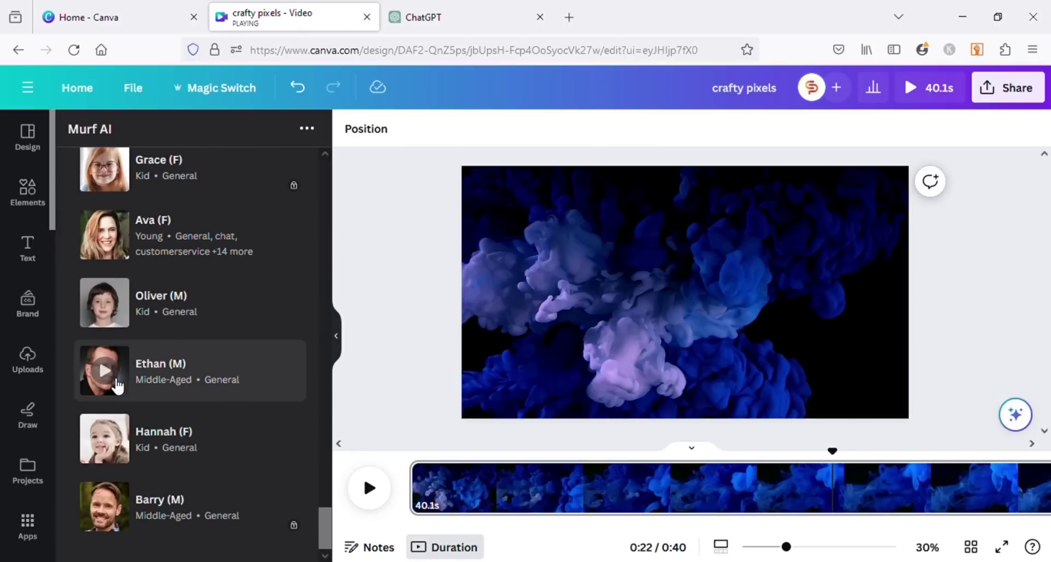
pyautogui.click(105, 371)
pyautogui.click(202, 383)
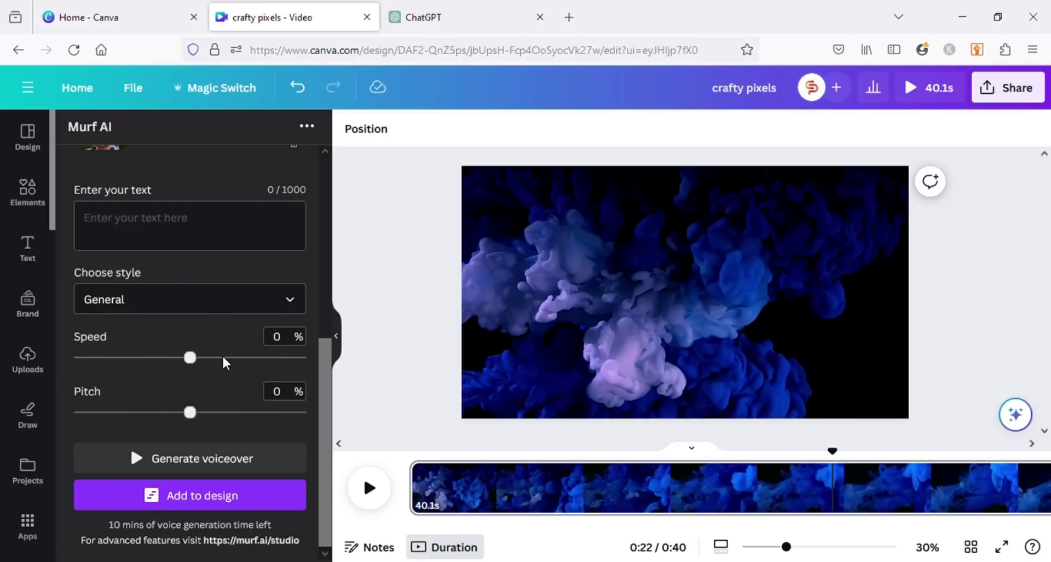
# Step: Raise voice speed to about 15% and pitch to 13%, then paste the motivational script
pyautogui.moveTo(190, 357); pyautogui.dragTo(224, 363)
pyautogui.moveTo(190, 412); pyautogui.dragTo(220, 419)
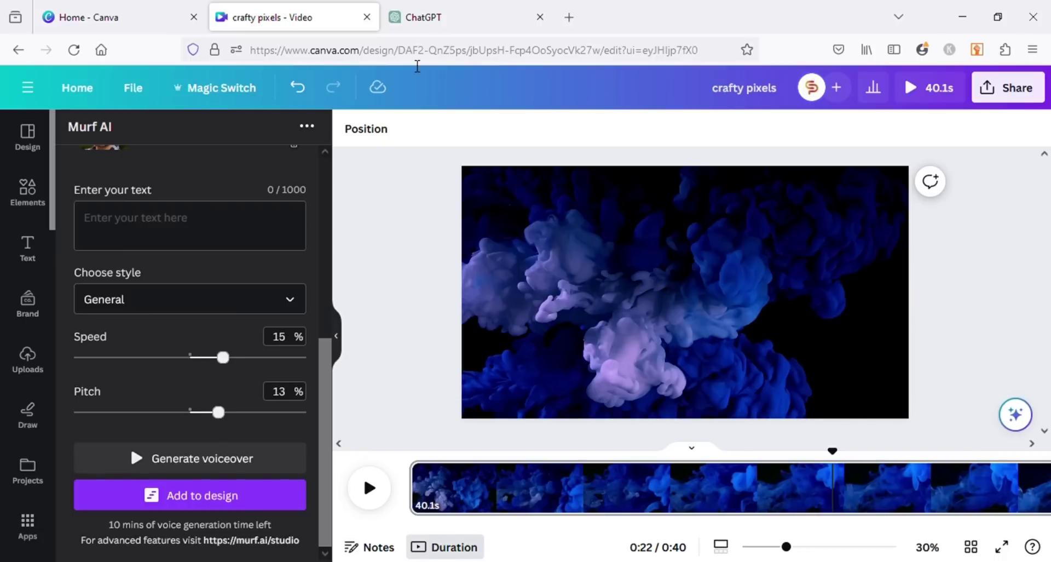
pyautogui.click(191, 225)
pyautogui.hotkey('ctrl', 'v')
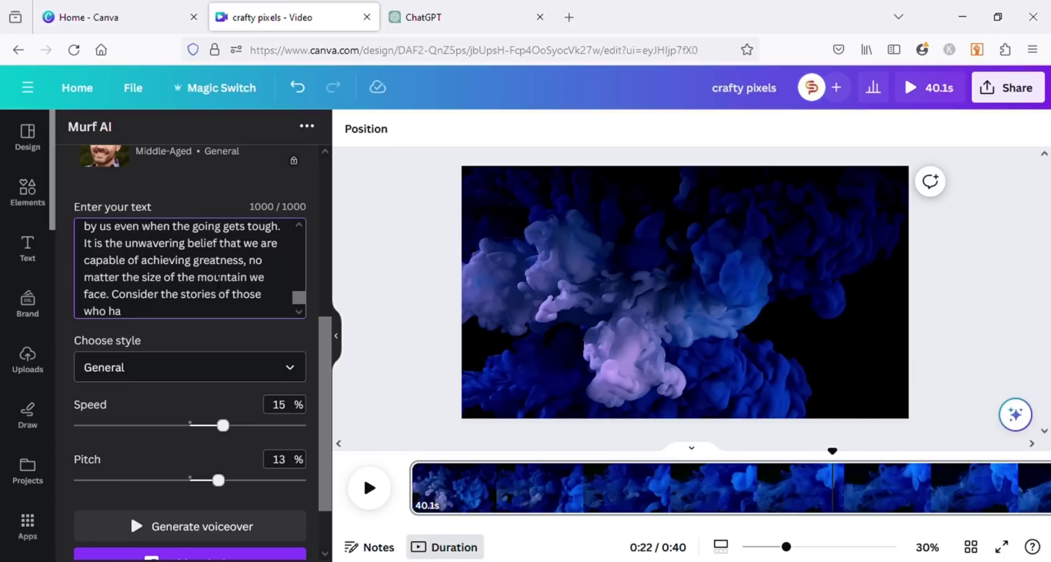
# Step: Delete the script from 'Motivation' to the end, plus trailing blank lines
pyautogui.scroll(5, 219, 281)
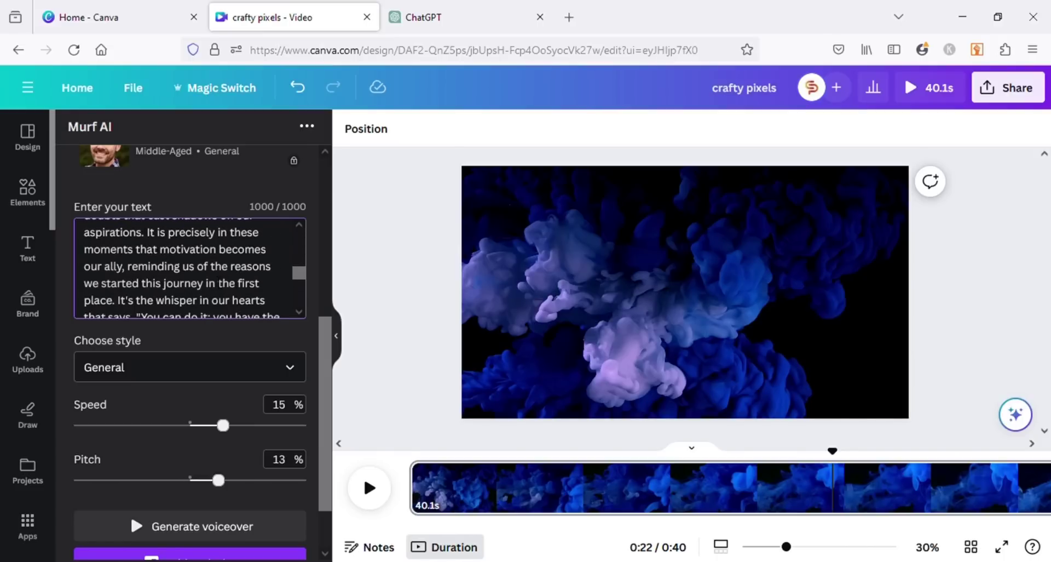
pyautogui.scroll(-4, 219, 283)
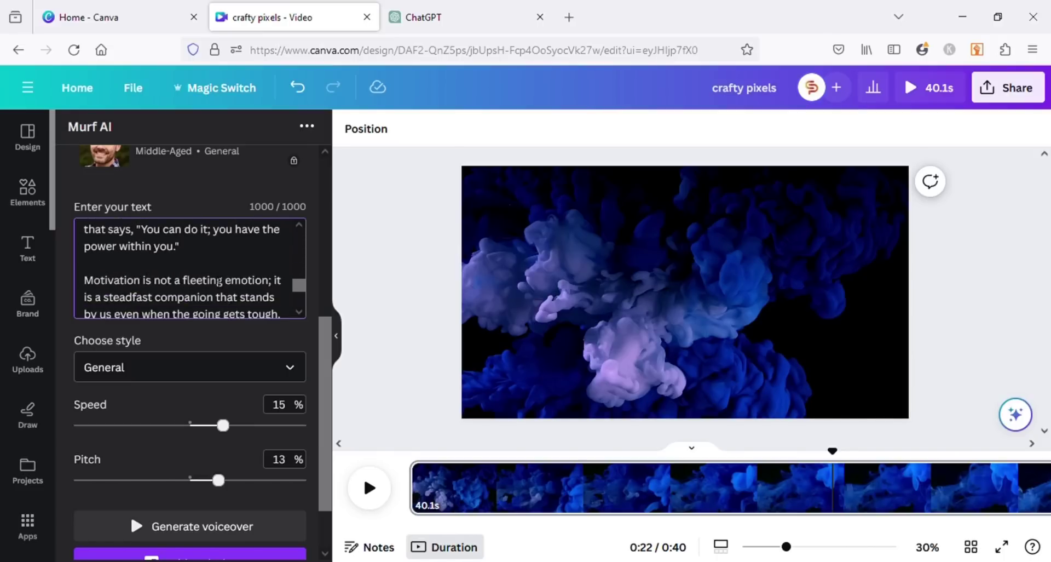
pyautogui.moveTo(84, 279); pyautogui.dragTo(193, 329)
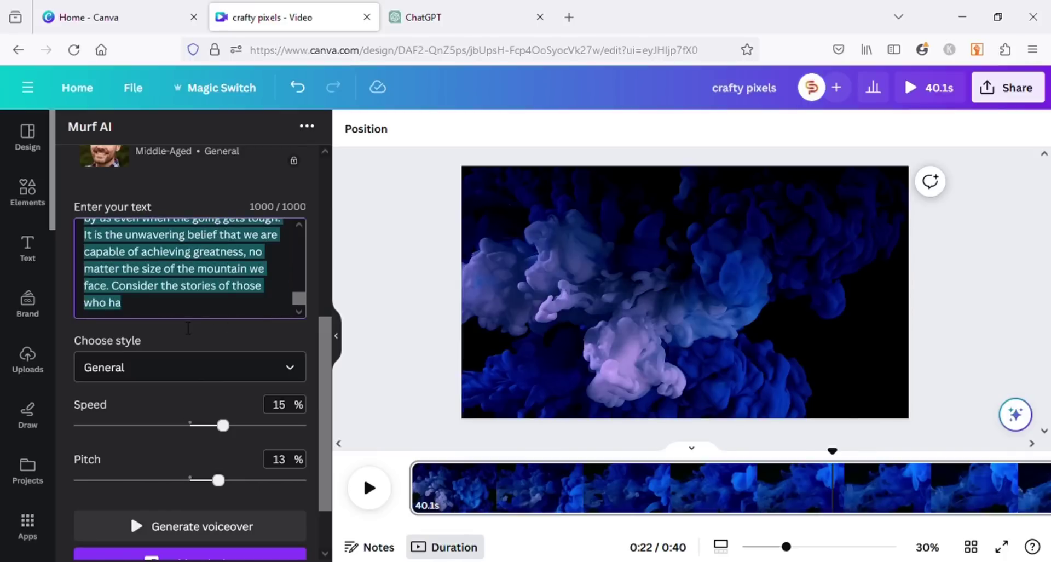
pyautogui.press('BackSpace')
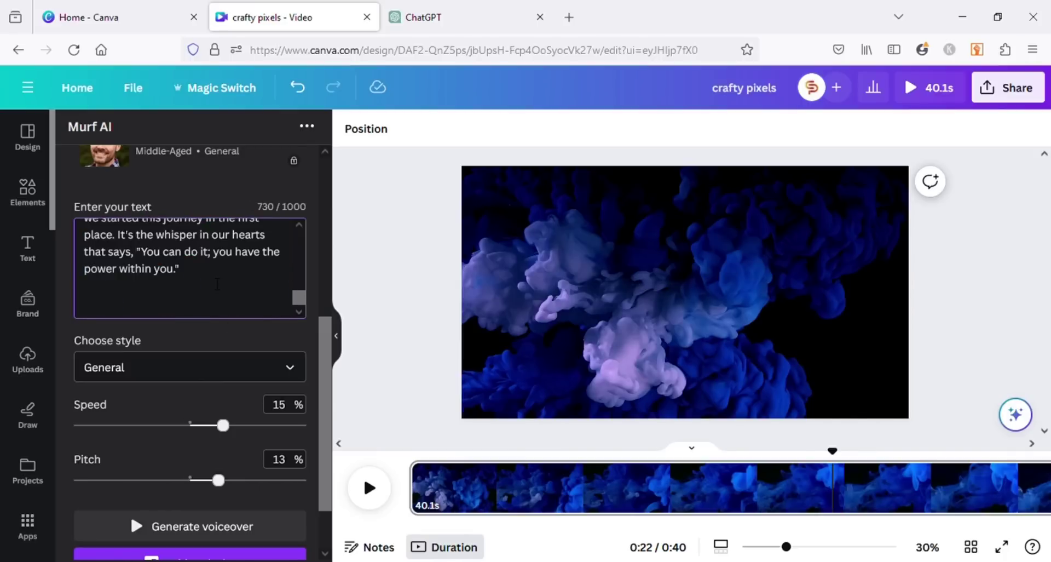
pyautogui.press('BackSpace')
pyautogui.press('BackSpace')
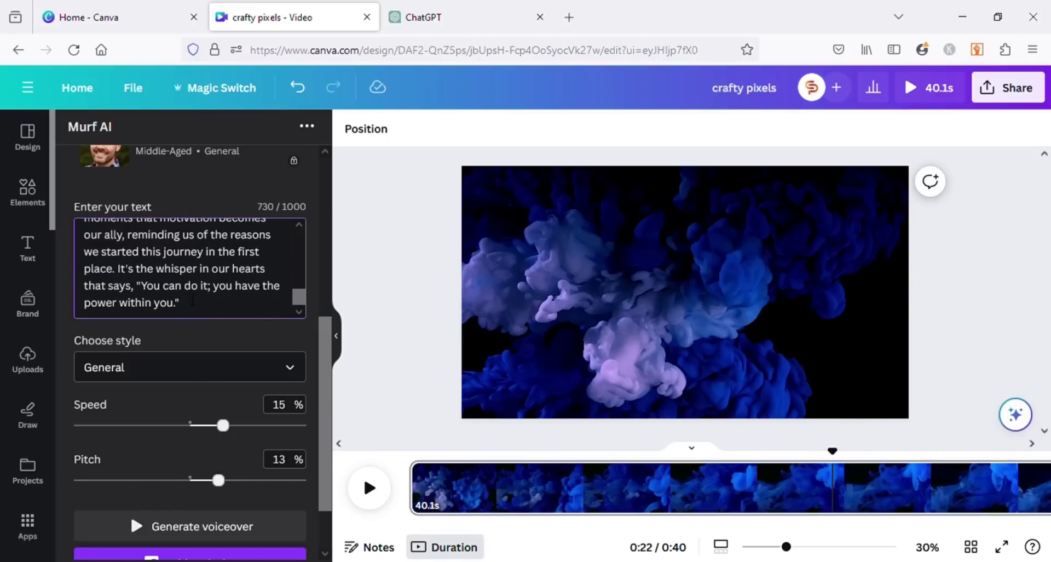
# Step: Generate the voiceover, regenerate at 10% speed and -12% pitch, and add it to the design
pyautogui.click(219, 525)
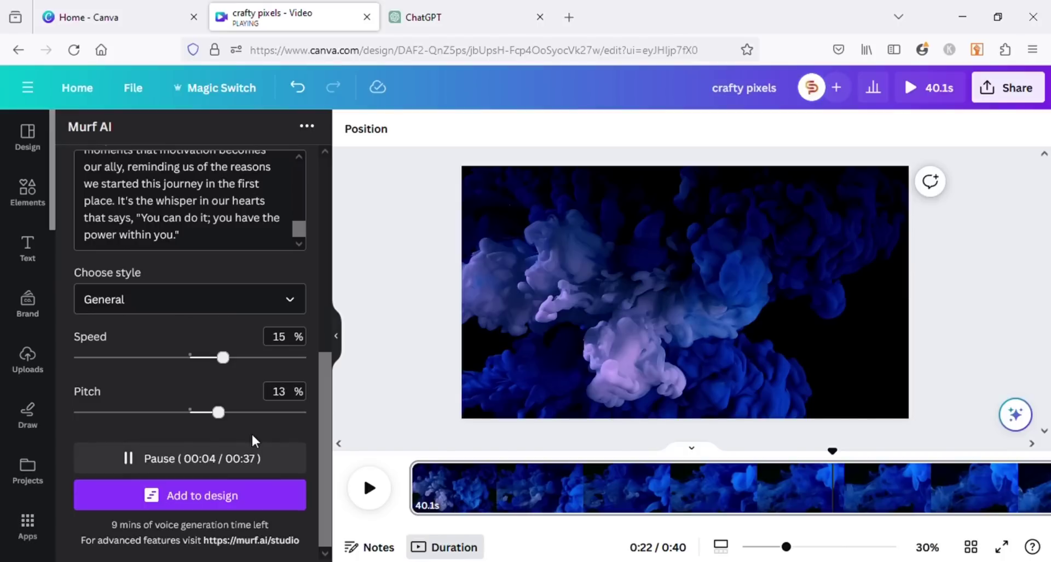
pyautogui.click(244, 455)
pyautogui.moveTo(218, 413); pyautogui.dragTo(144, 422)
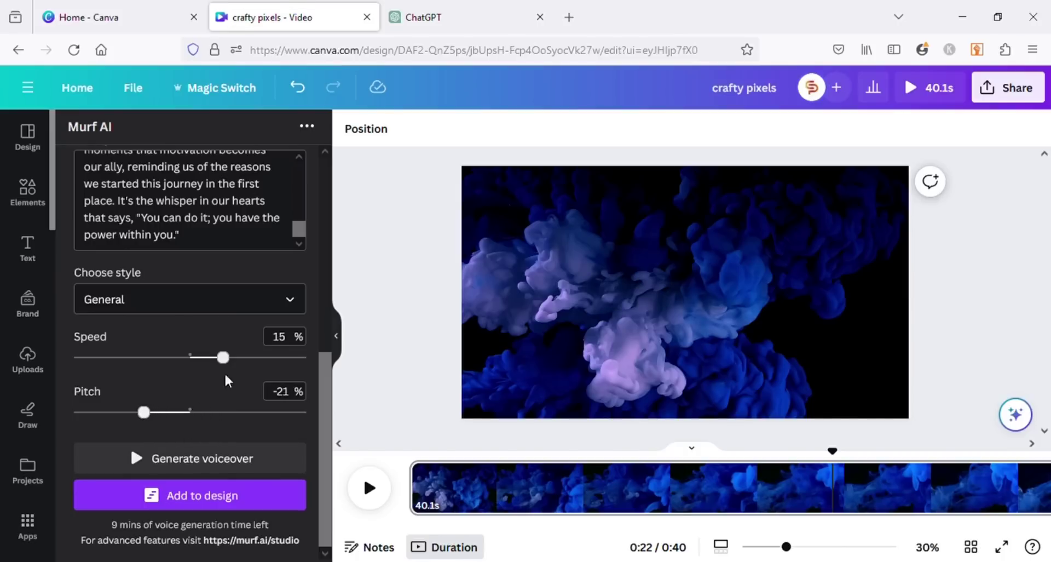
pyautogui.moveTo(223, 357); pyautogui.dragTo(212, 357)
pyautogui.click(149, 412)
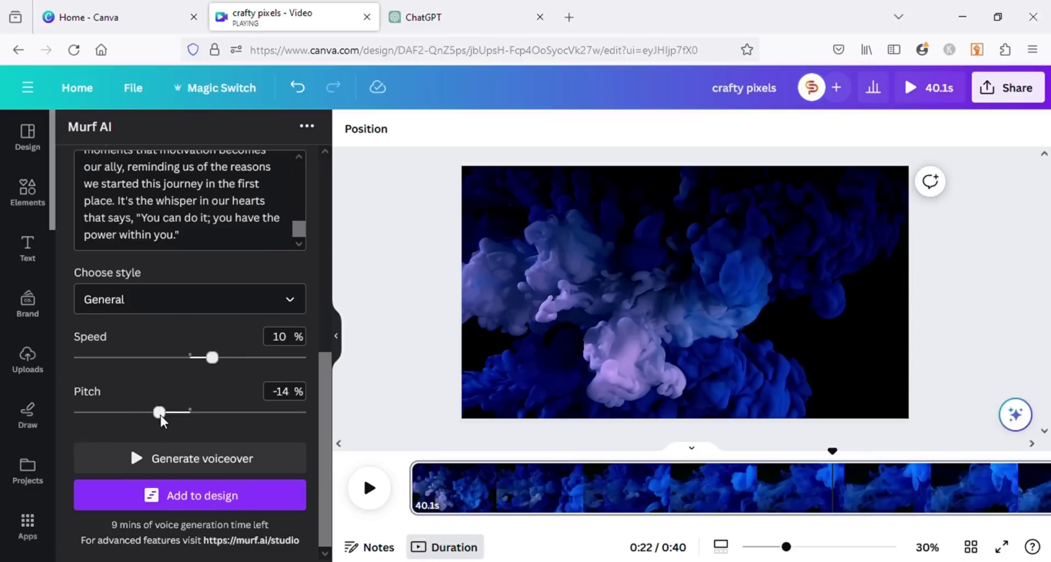
pyautogui.moveTo(160, 415); pyautogui.dragTo(166, 416)
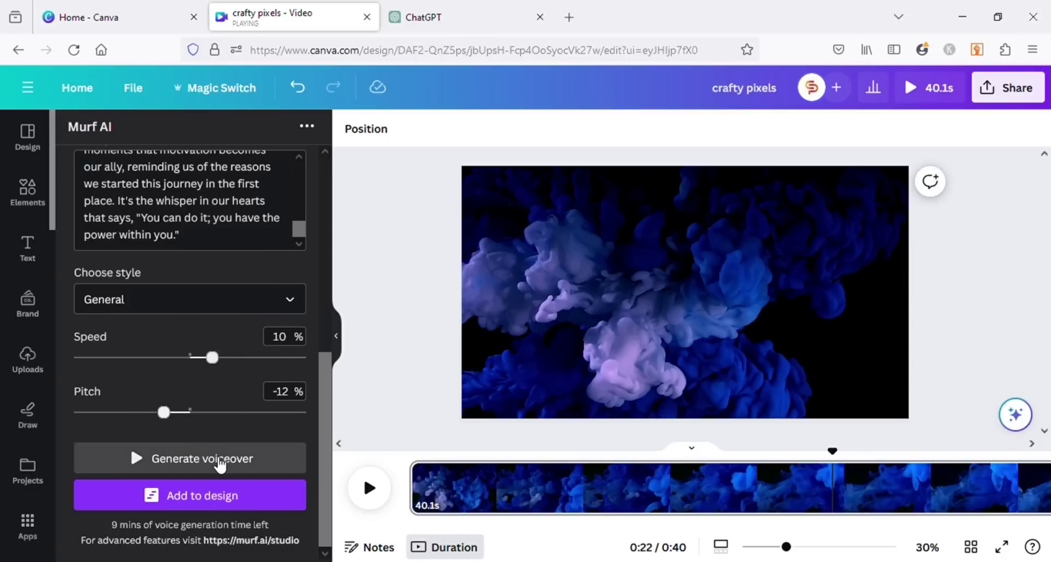
pyautogui.click(219, 461)
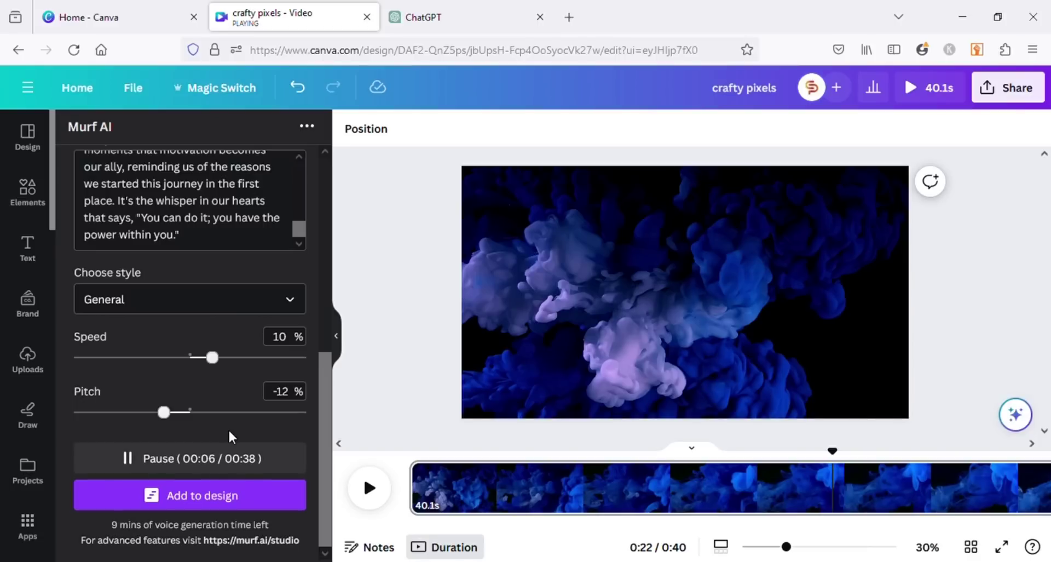
pyautogui.click(227, 506)
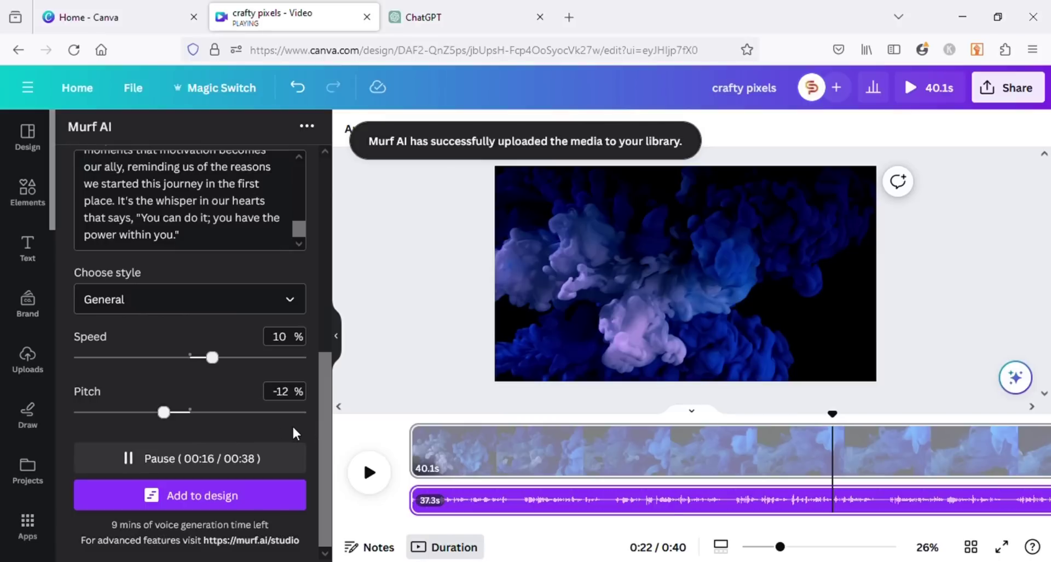
# Step: Stop the preview and search Elements for 'cinematic' video results
pyautogui.click(223, 442)
pyautogui.click(27, 190)
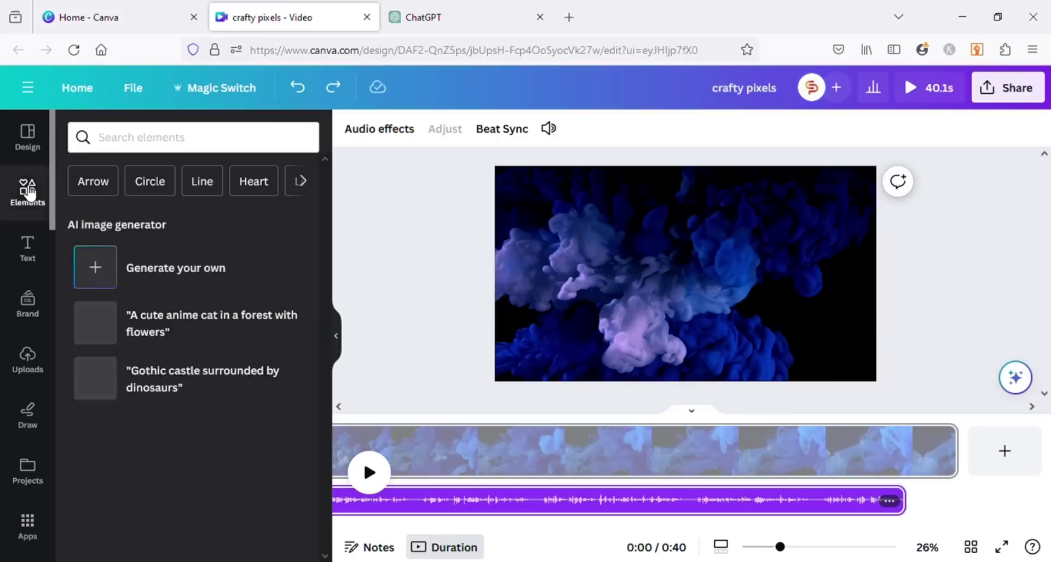
pyautogui.click(236, 146)
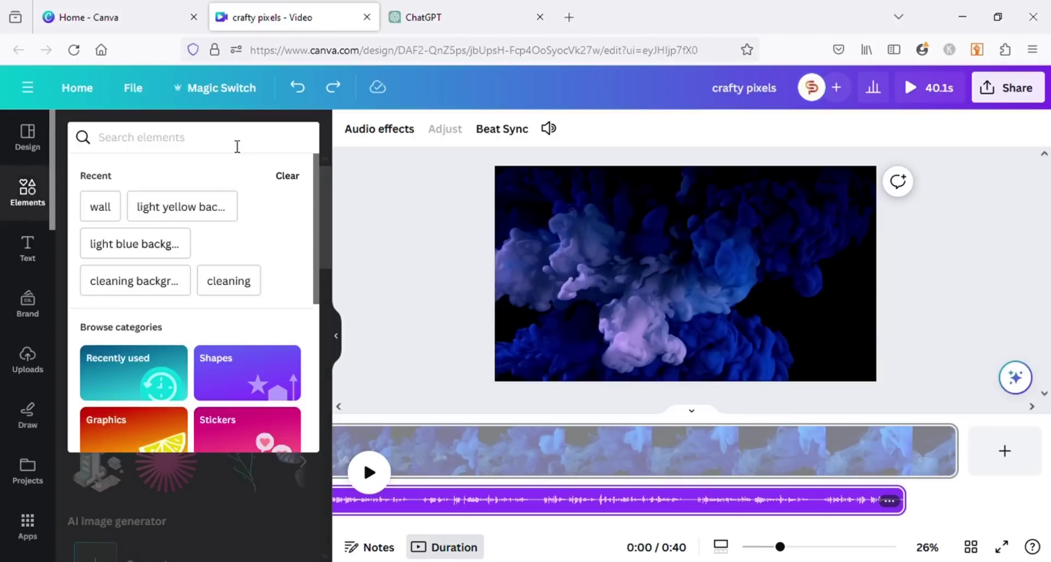
pyautogui.write('cinematic')
pyautogui.press('Return')
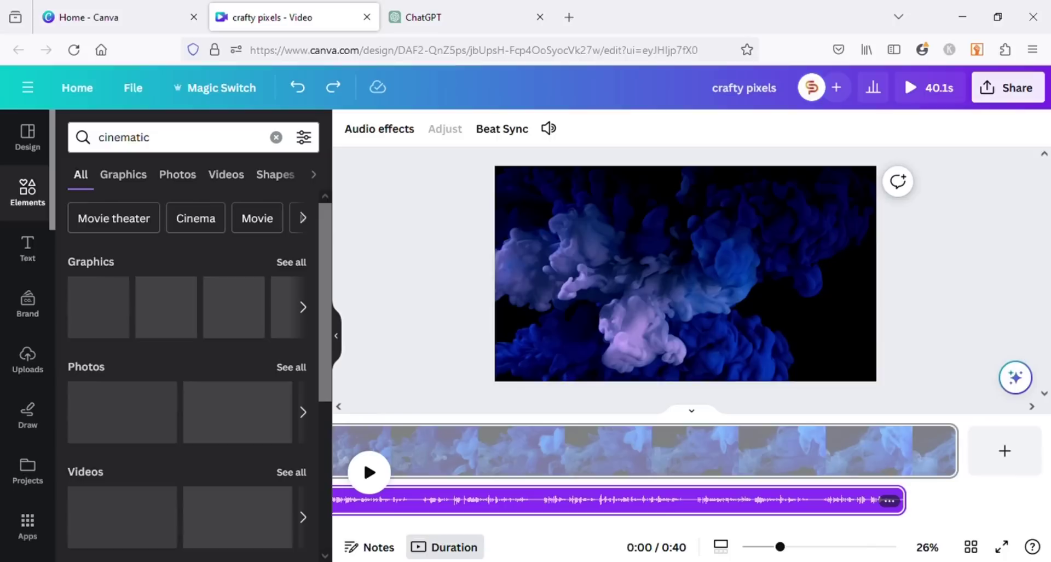
pyautogui.click(234, 175)
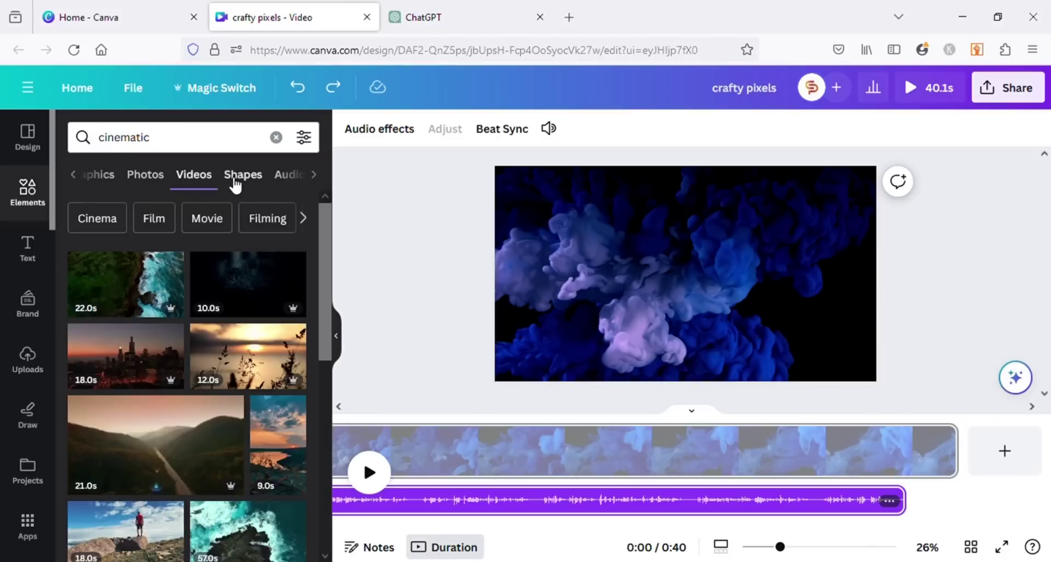
# Step: Replace the smoke video with the 22-second aerial coastline clip and play it
pyautogui.click(501, 351)
pyautogui.click(446, 352)
pyautogui.click(411, 435)
pyautogui.click(679, 283)
pyautogui.click(673, 206)
pyautogui.moveTo(140, 277); pyautogui.dragTo(438, 464)
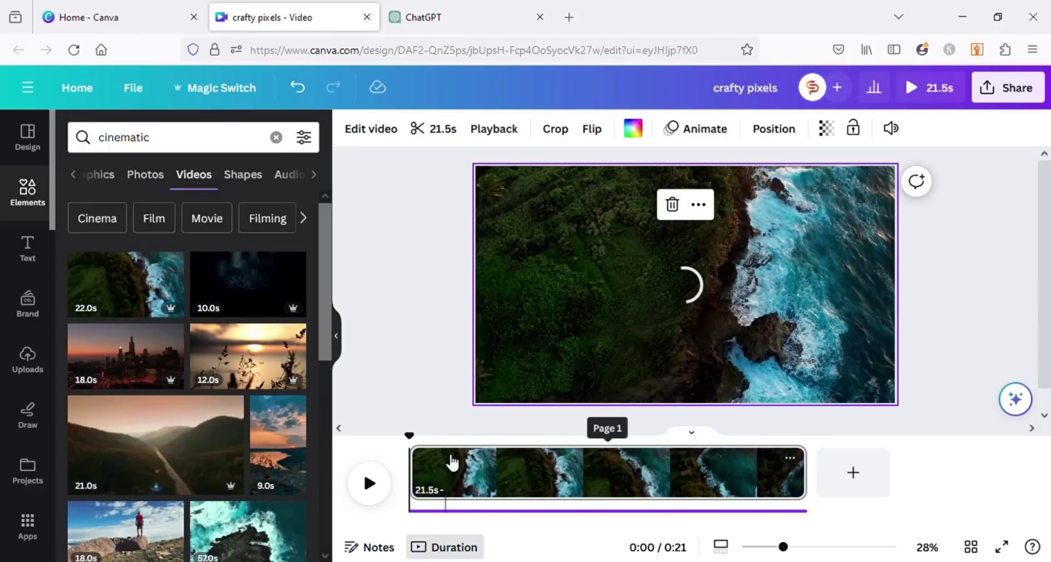
pyautogui.click(368, 484)
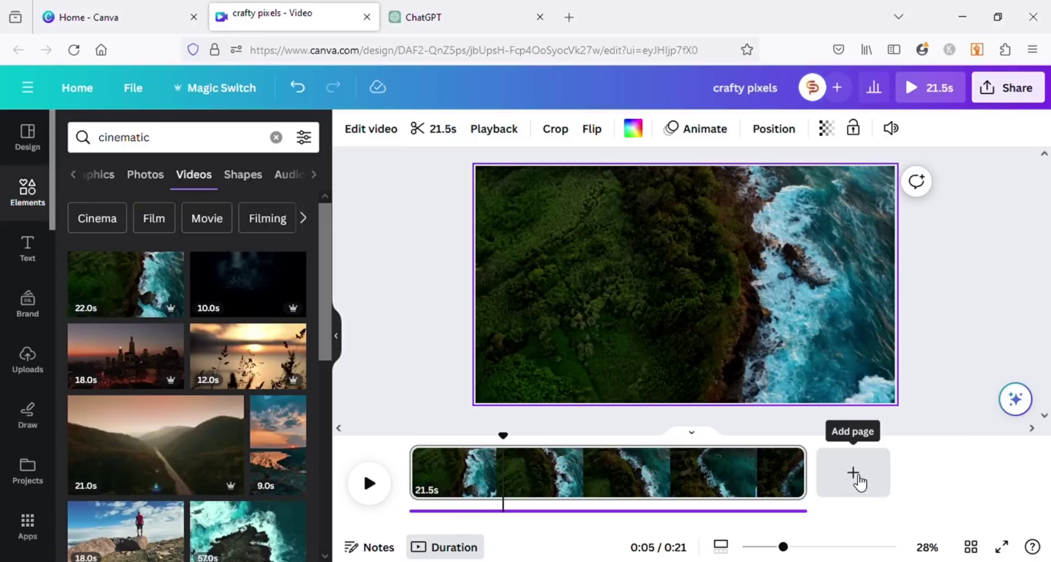
# Step: Add a page with the city skyline clip, shorten the coastline clip, and play from the start
pyautogui.click(858, 482)
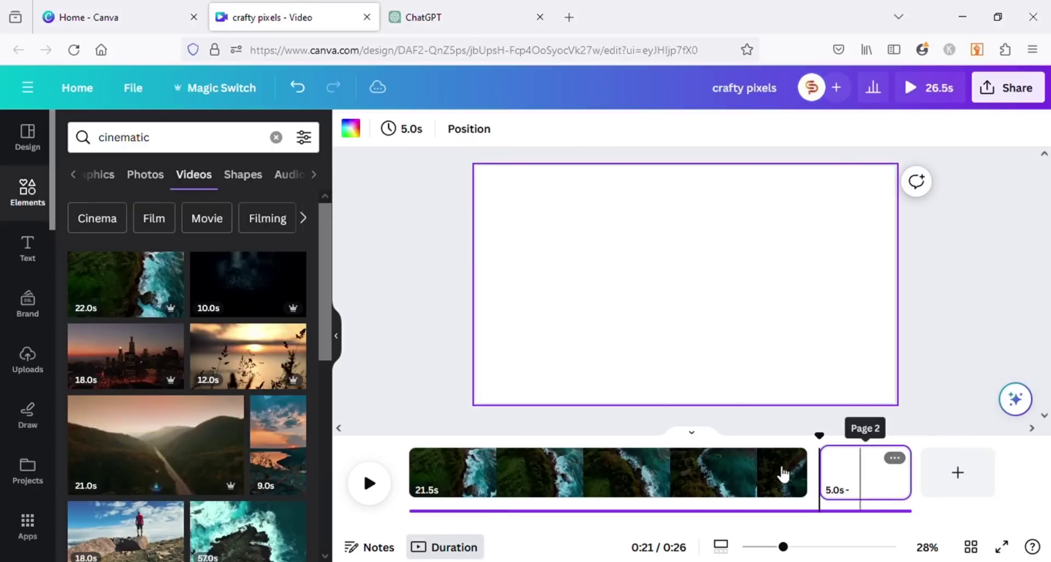
pyautogui.moveTo(126, 362); pyautogui.dragTo(852, 472)
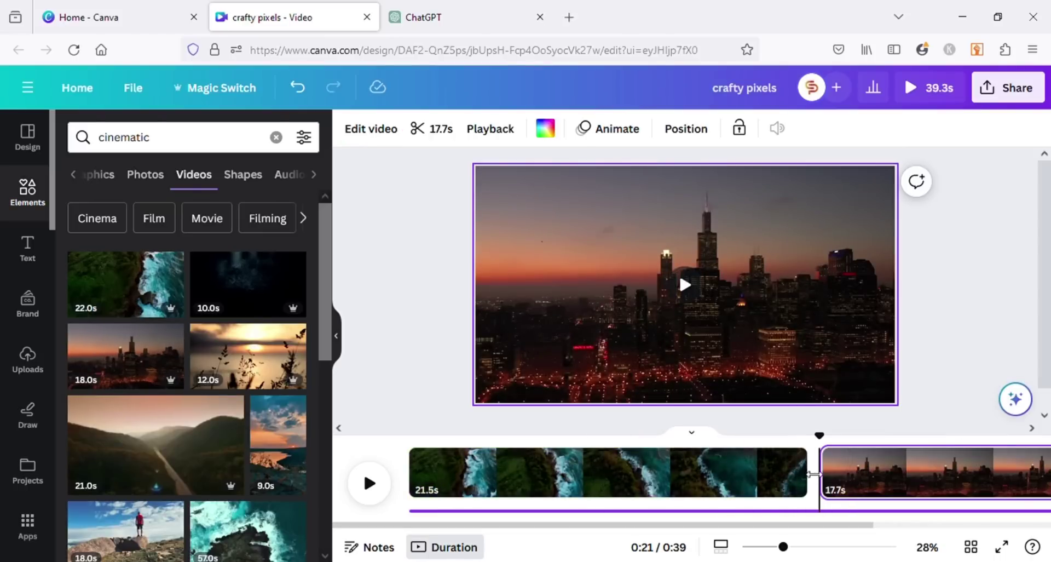
pyautogui.moveTo(802, 477); pyautogui.dragTo(503, 480)
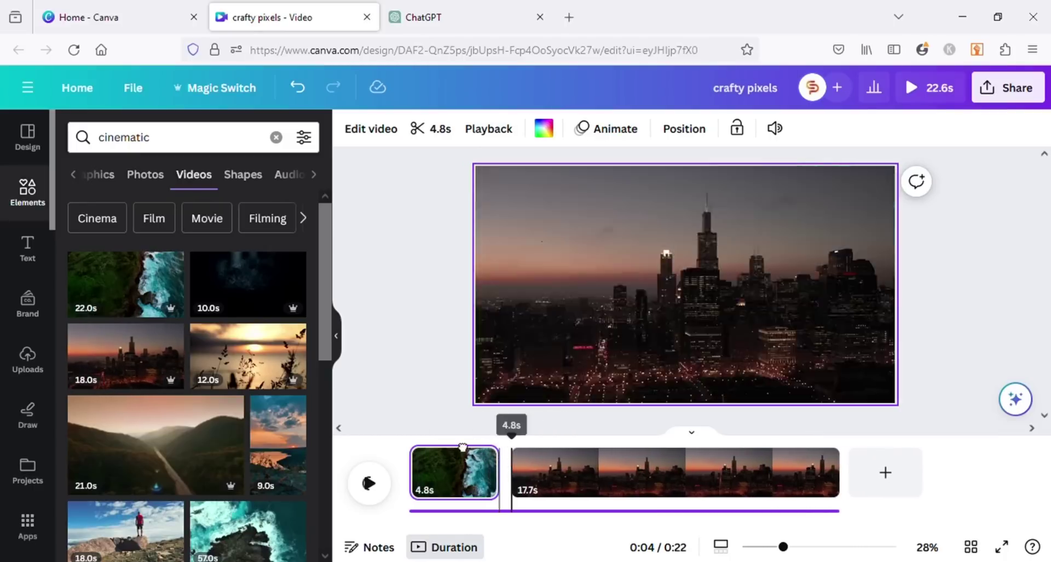
pyautogui.click(404, 444)
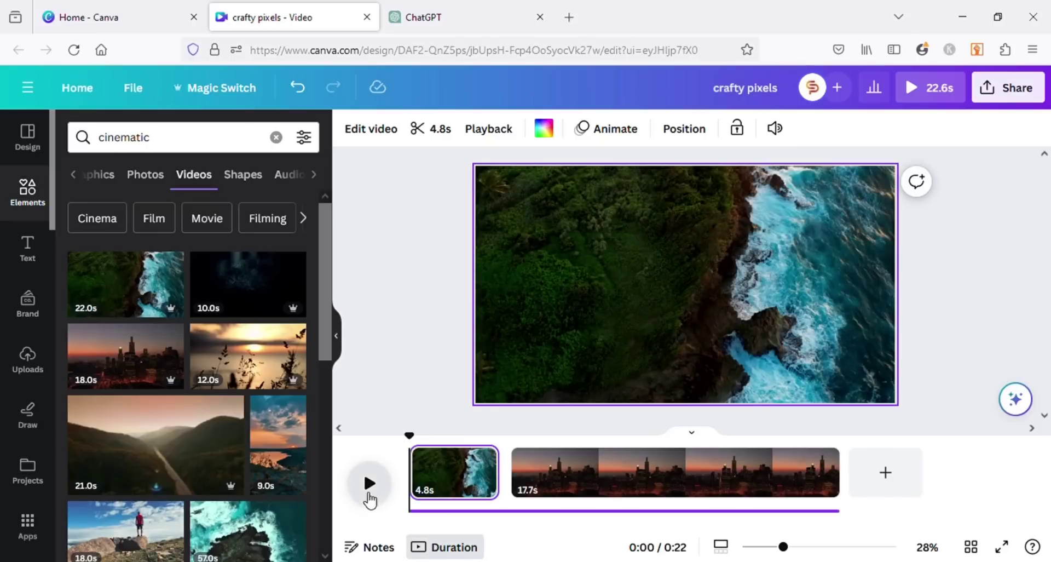
pyautogui.click(370, 482)
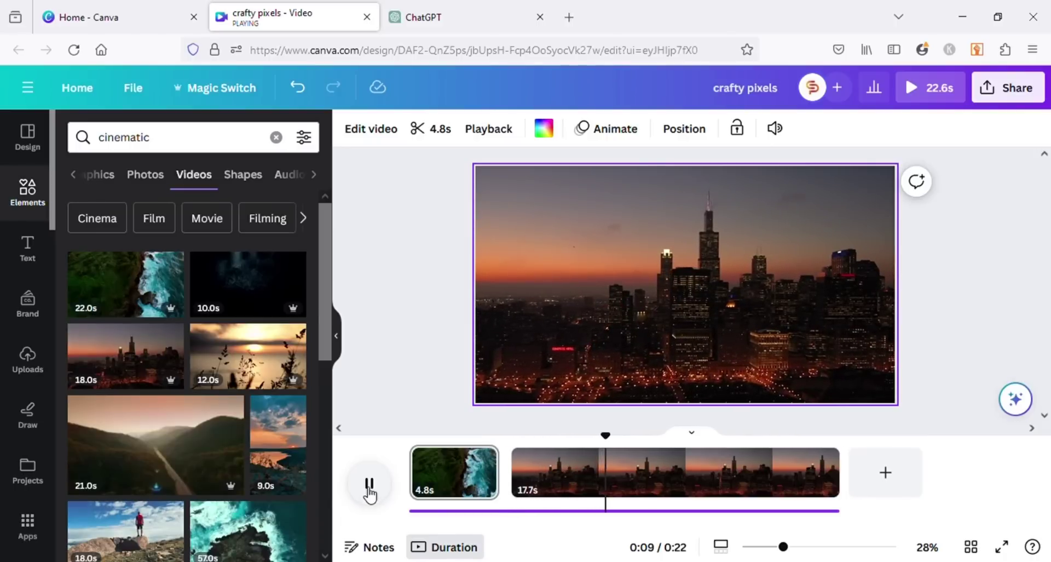
pyautogui.click(368, 487)
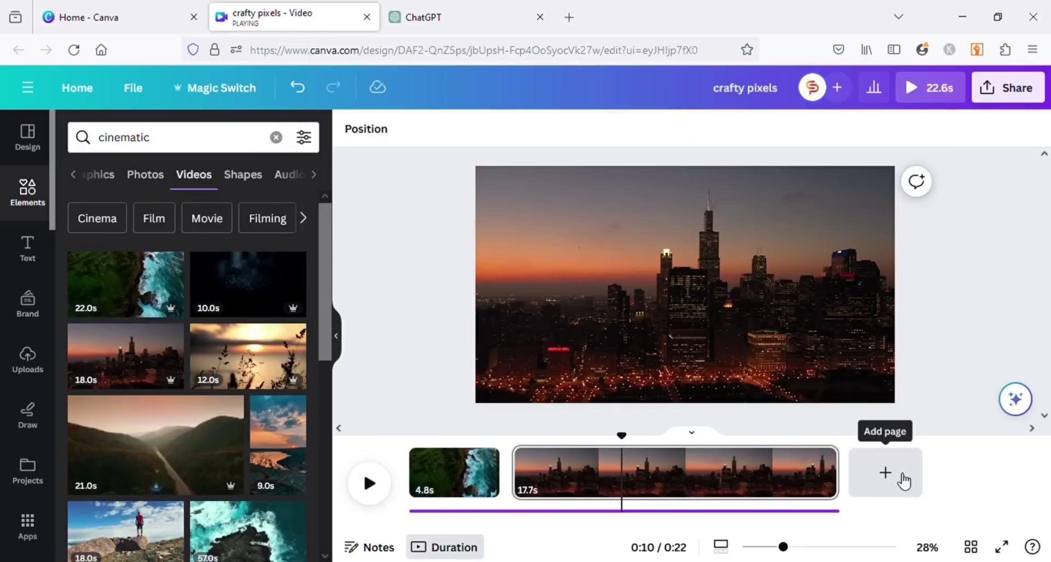
# Step: Add a page with the ocean clip and trim the new clips to about 5 seconds
pyautogui.click(904, 481)
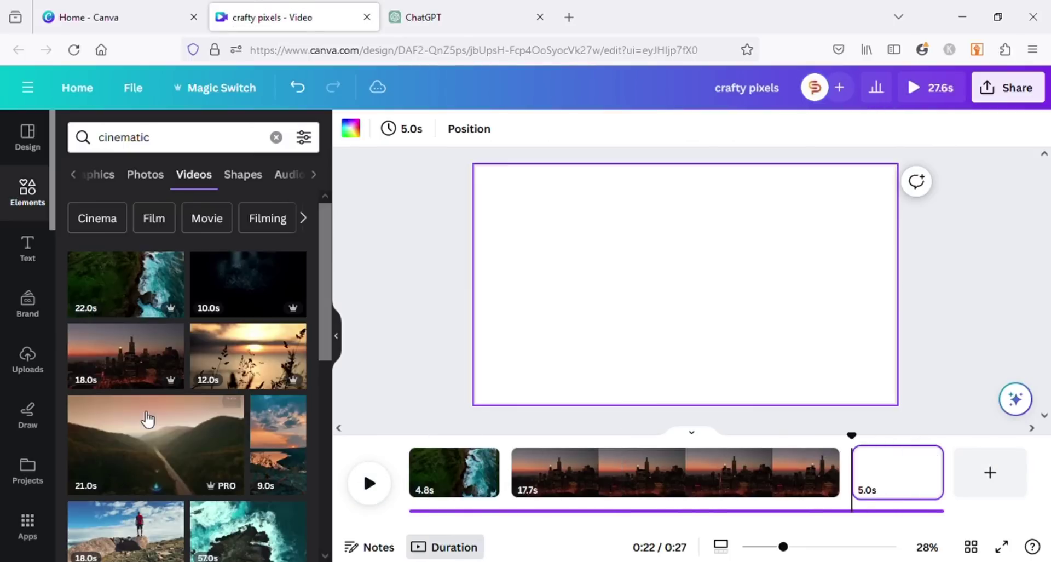
pyautogui.scroll(-2, 148, 419)
pyautogui.moveTo(234, 444); pyautogui.dragTo(887, 470)
pyautogui.moveTo(961, 470); pyautogui.dragTo(502, 474)
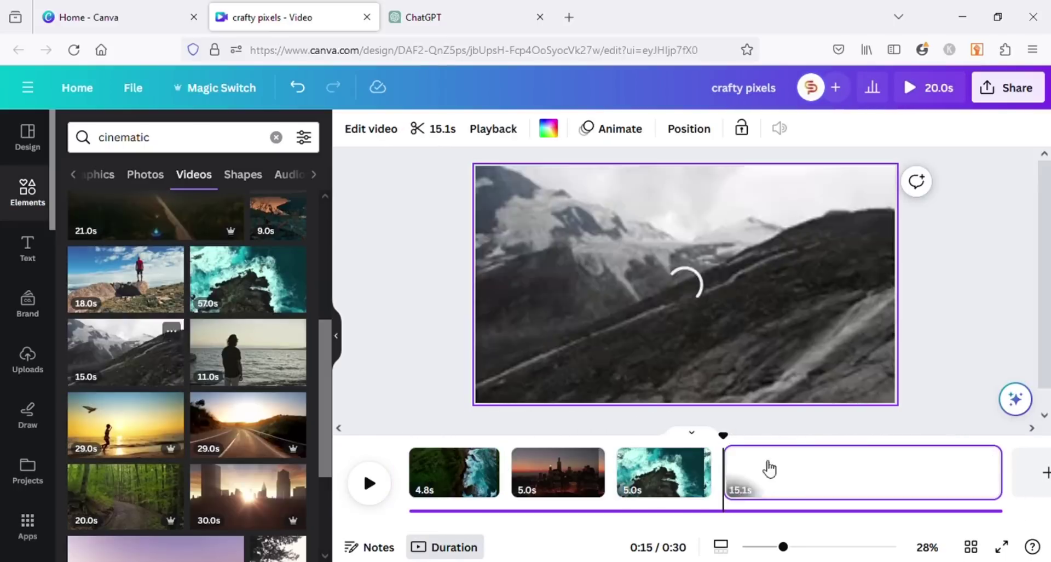
pyautogui.moveTo(1001, 472); pyautogui.dragTo(806, 483)
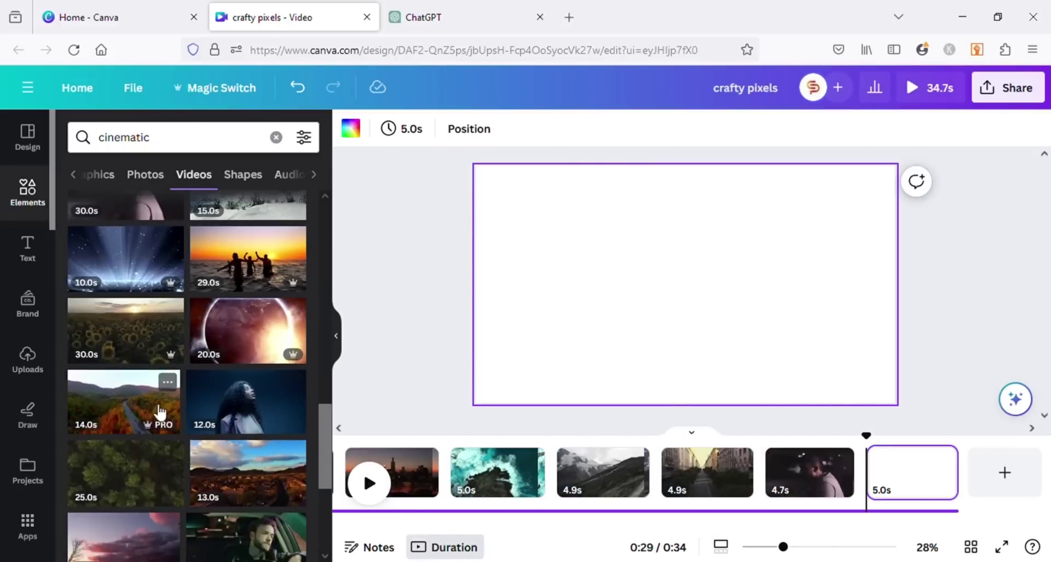
pyautogui.moveTo(159, 412); pyautogui.dragTo(873, 483)
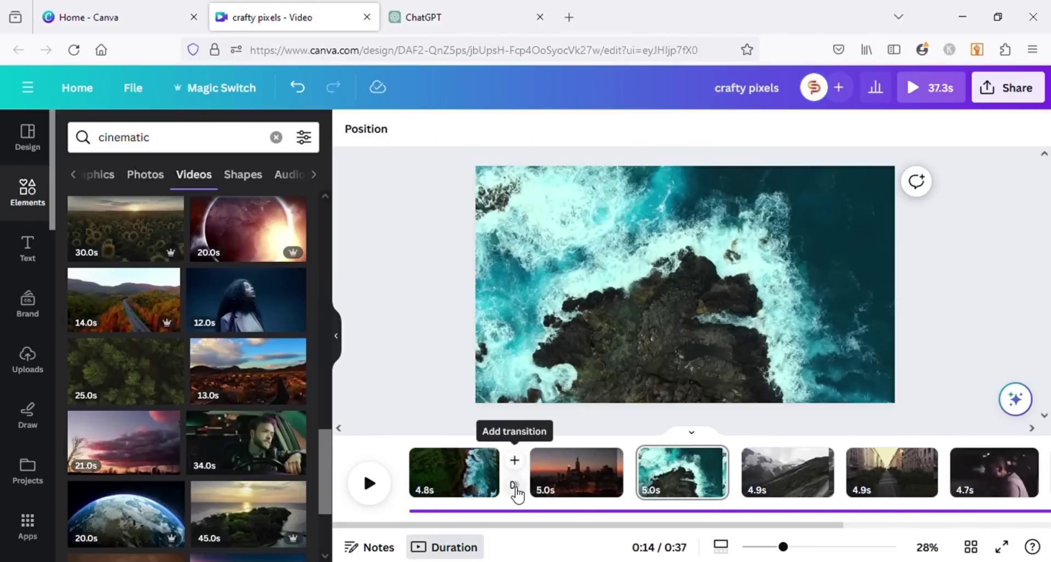
# Step: Apply a 0.5s Dissolve transition between all pages
pyautogui.click(514, 486)
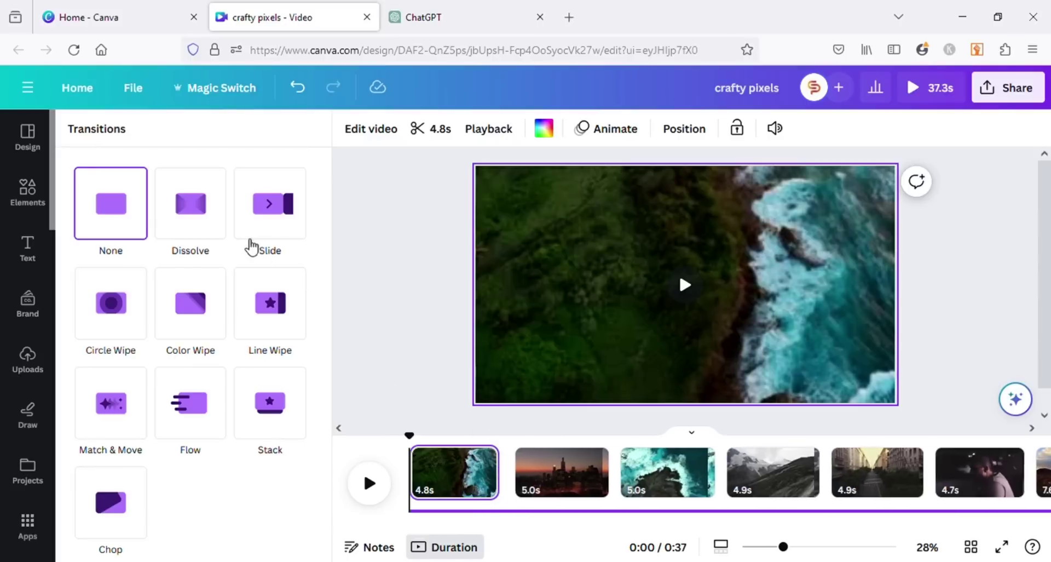
pyautogui.click(191, 207)
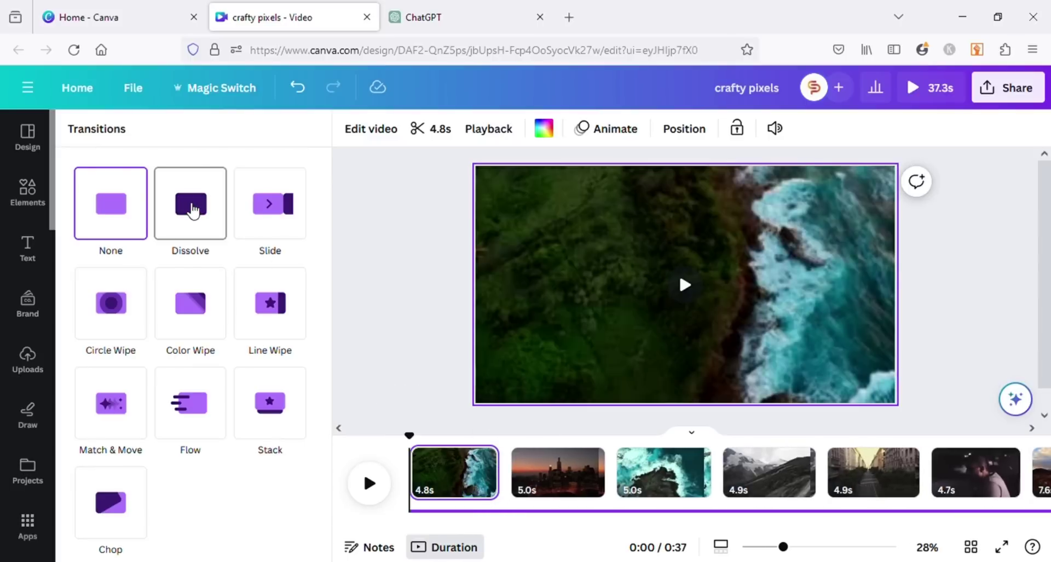
pyautogui.click(192, 208)
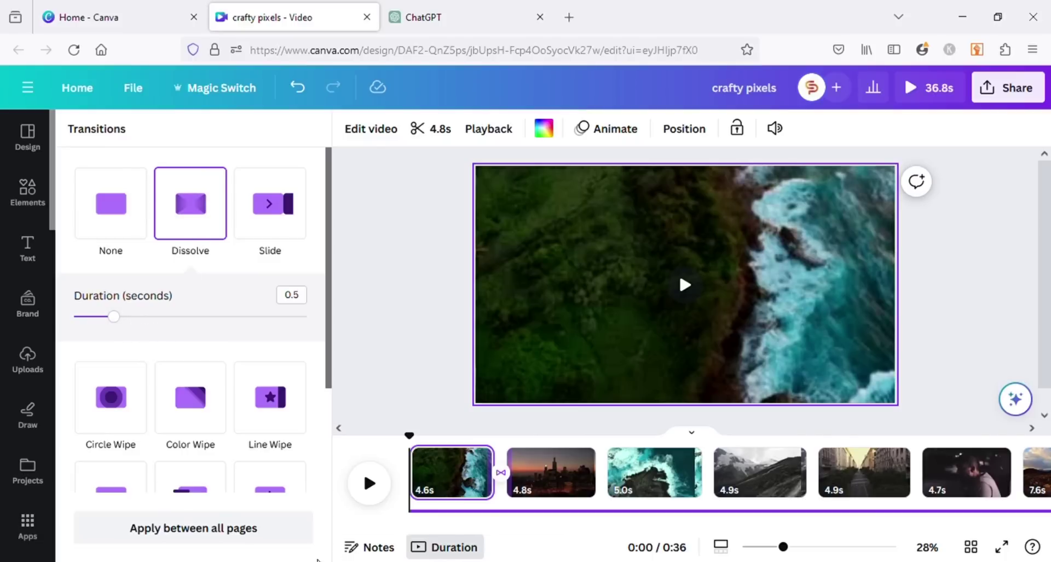
pyautogui.click(191, 538)
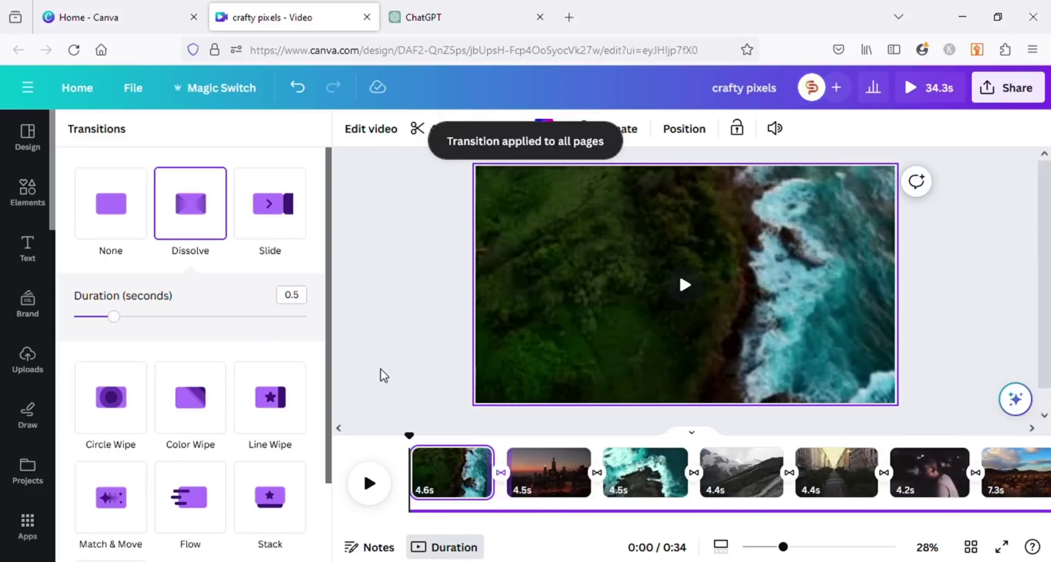
pyautogui.click(369, 483)
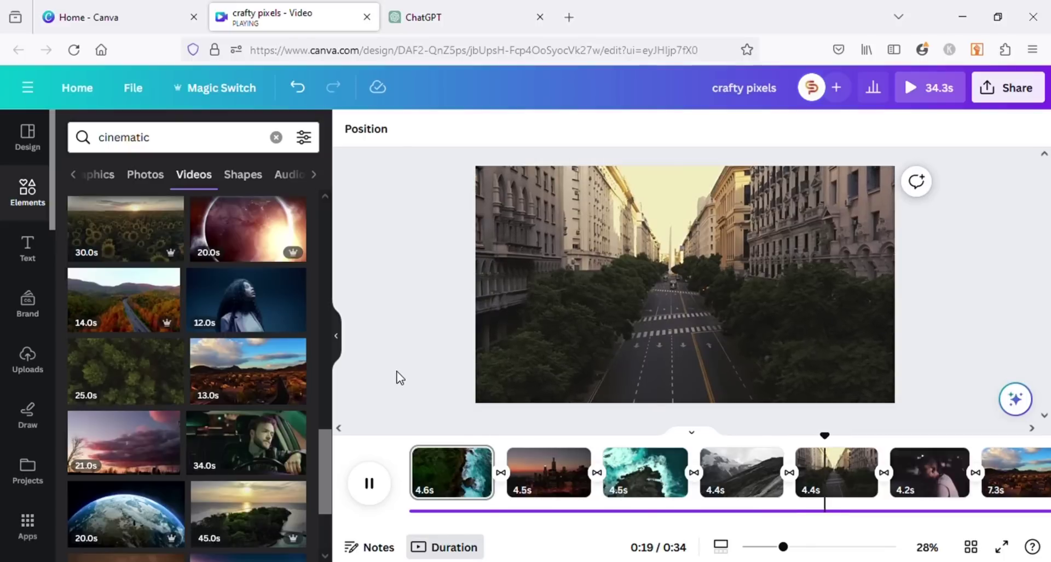
# Step: Lower the street clip's brightness in Edit video > Adjust
pyautogui.click(370, 484)
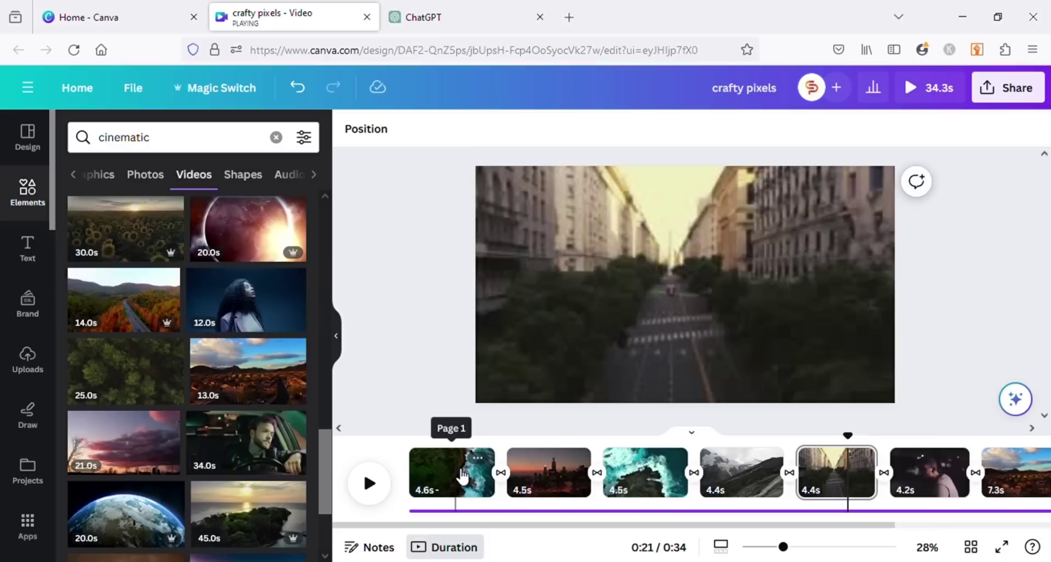
pyautogui.click(684, 250)
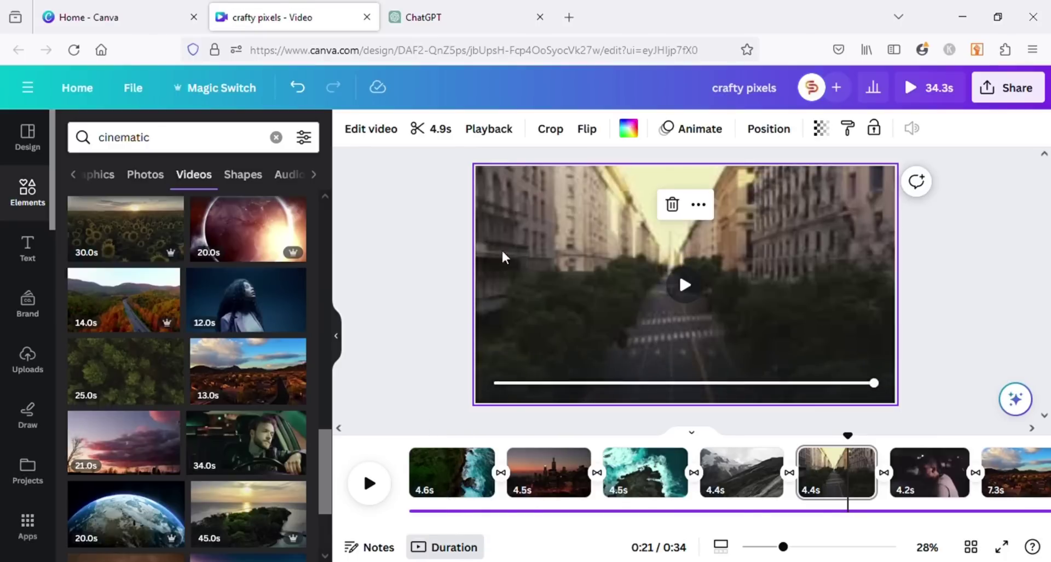
pyautogui.click(368, 132)
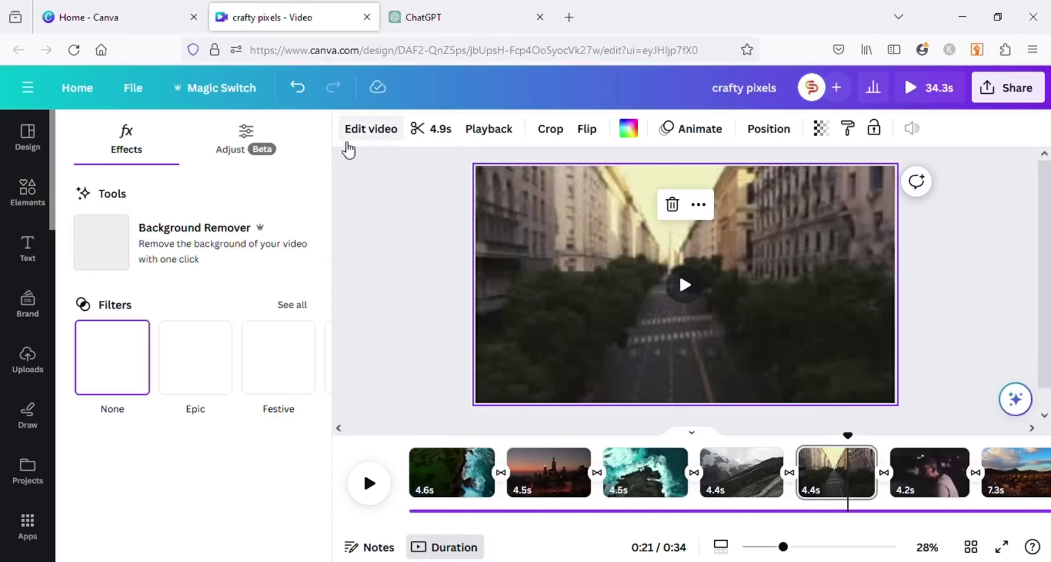
pyautogui.click(245, 143)
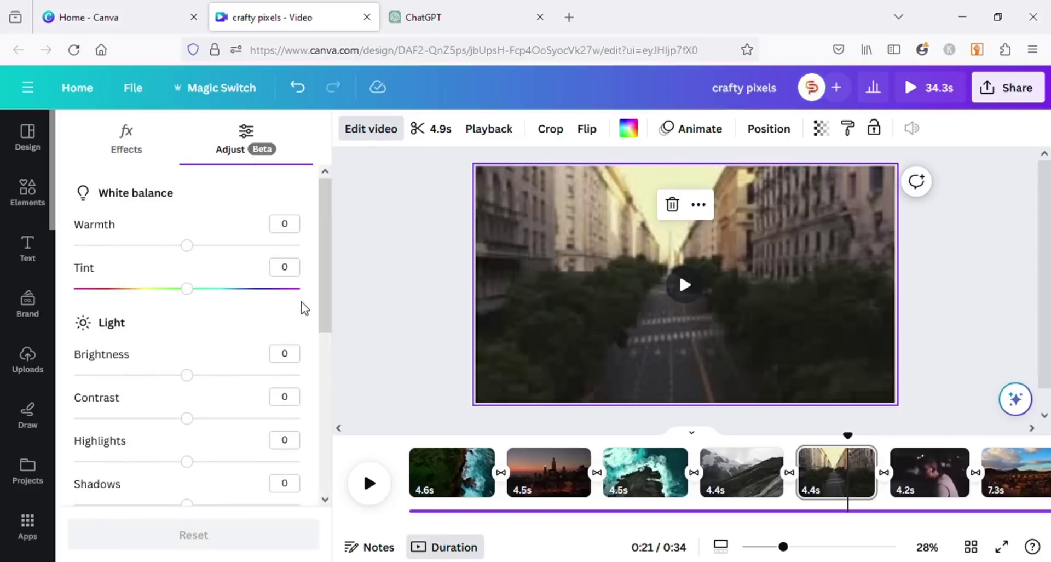
pyautogui.scroll(-1, 311, 324)
pyautogui.moveTo(191, 327); pyautogui.dragTo(168, 332)
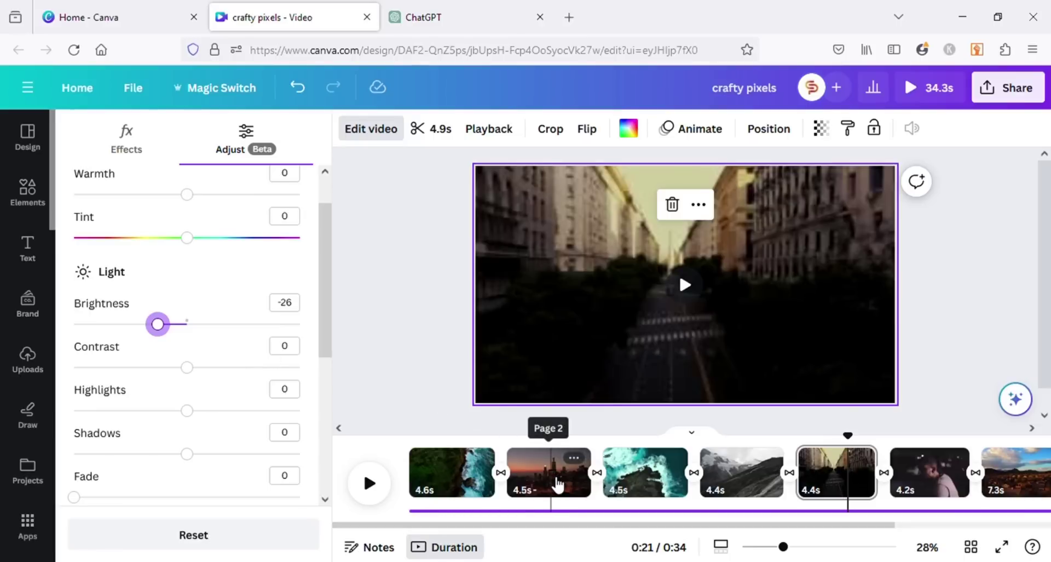
# Step: Darken the ocean clip to -36 brightness and the sunset-town clip, then play the ending
pyautogui.click(643, 477)
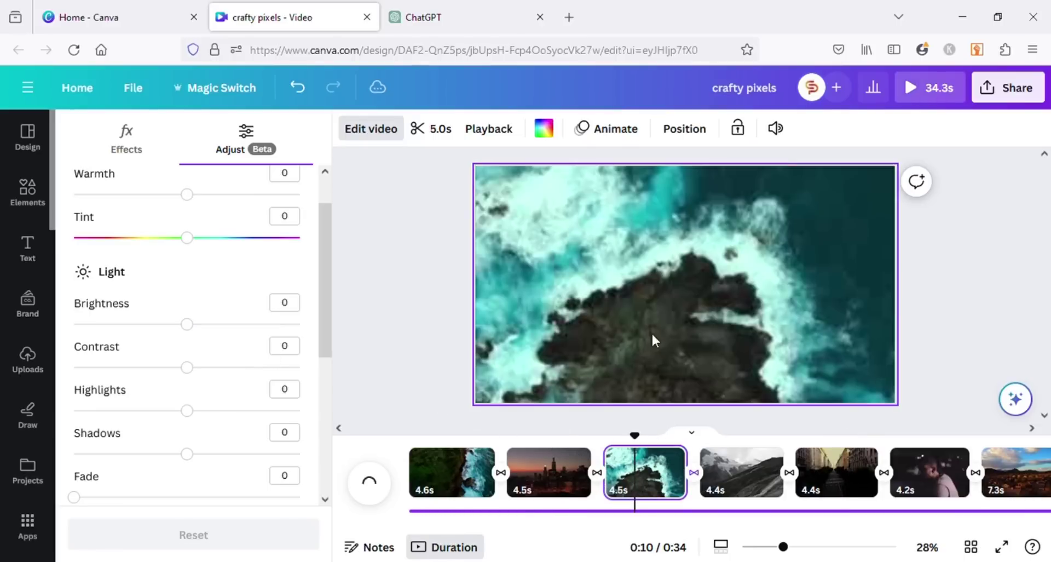
pyautogui.moveTo(187, 323); pyautogui.dragTo(152, 340)
pyautogui.moveTo(862, 525); pyautogui.dragTo(995, 526)
pyautogui.click(878, 473)
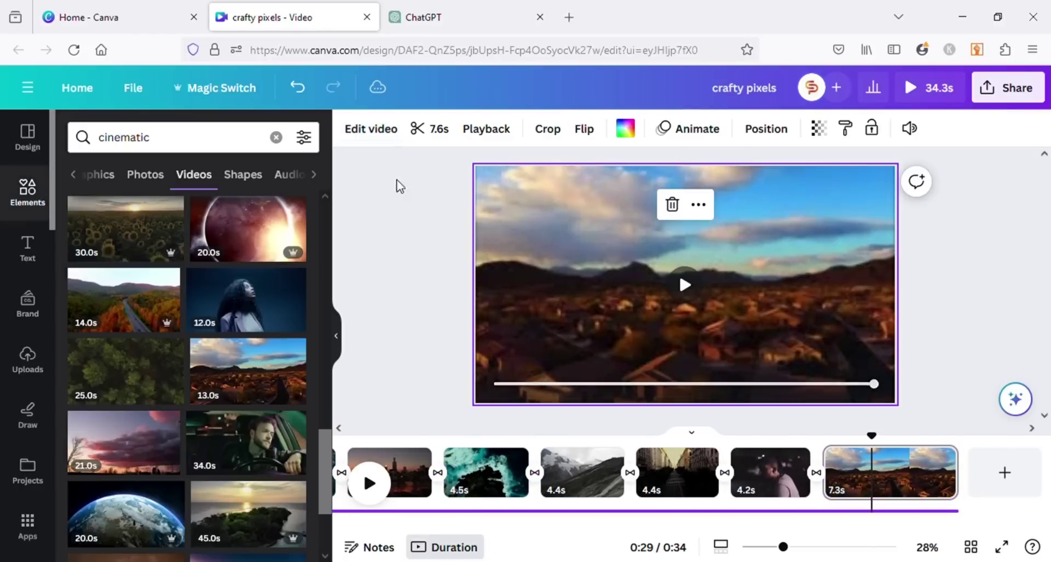
pyautogui.click(364, 130)
pyautogui.moveTo(185, 371); pyautogui.dragTo(156, 373)
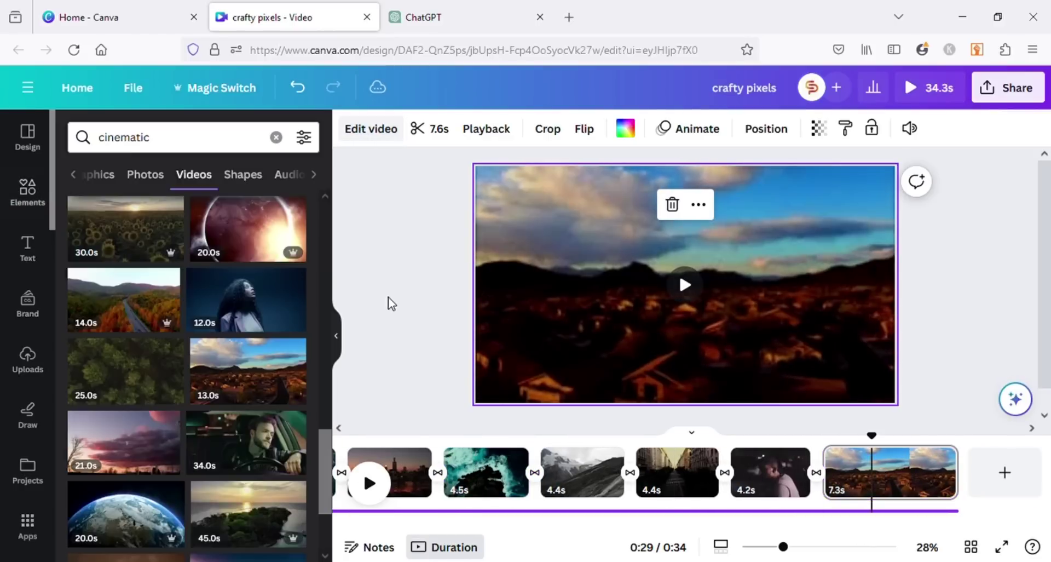
pyautogui.click(370, 483)
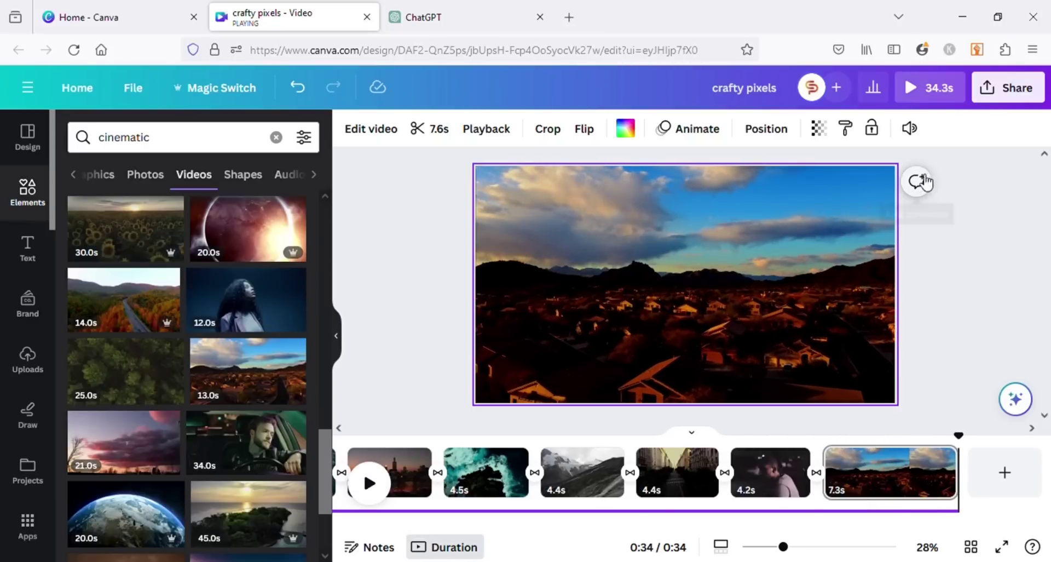
pyautogui.click(931, 94)
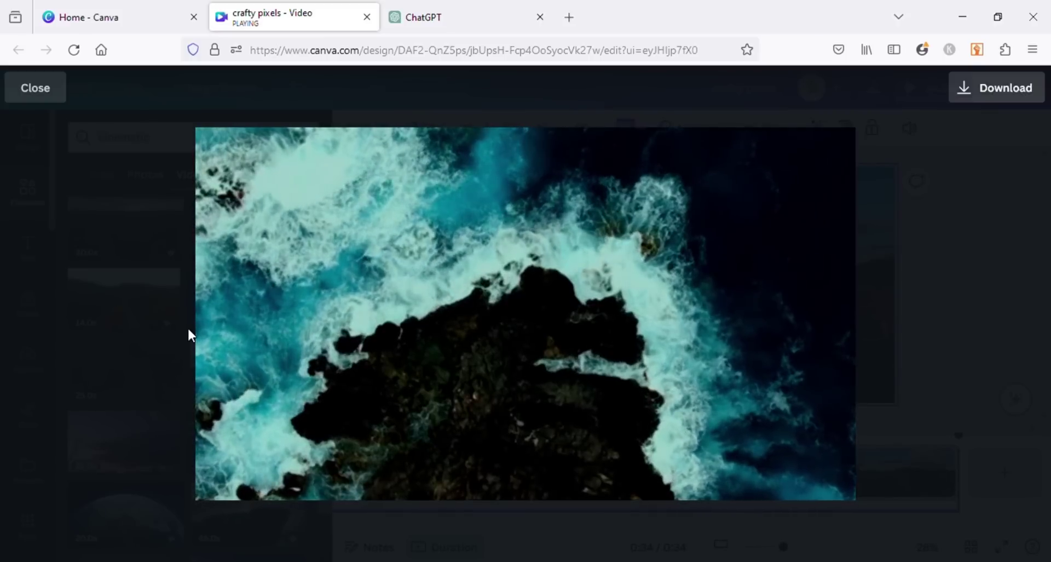
pyautogui.click(929, 363)
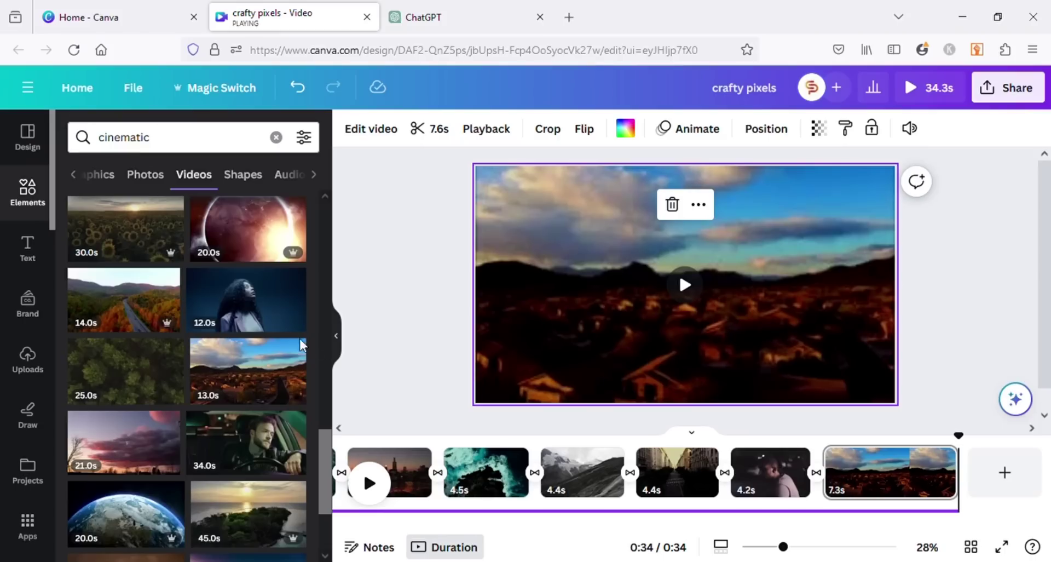
pyautogui.click(992, 253)
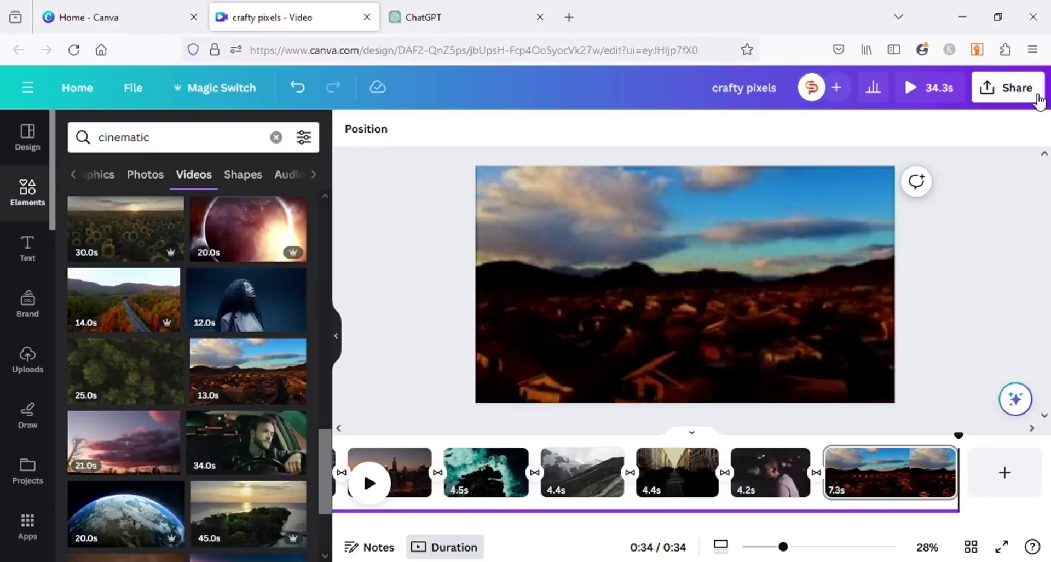
# Step: Download all 7 pages of the crafty pixels video as a 1080p MP4
pyautogui.click(1037, 98)
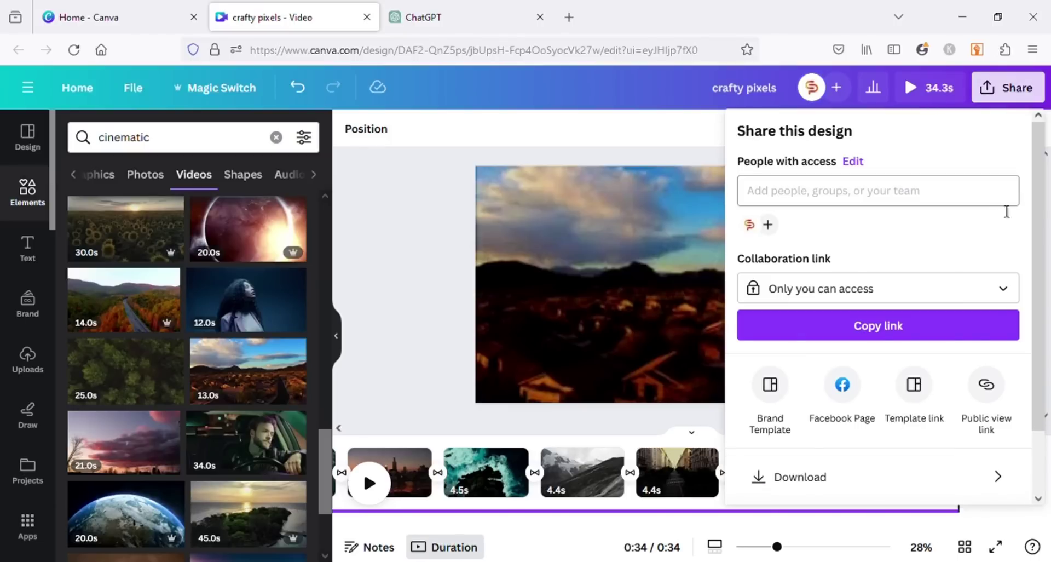
pyautogui.click(790, 406)
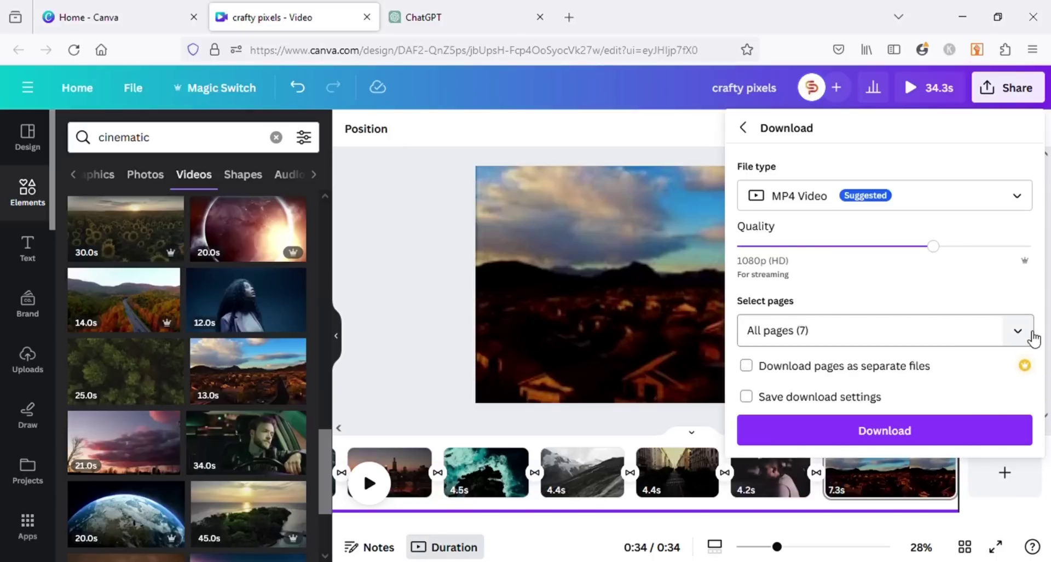
pyautogui.click(936, 433)
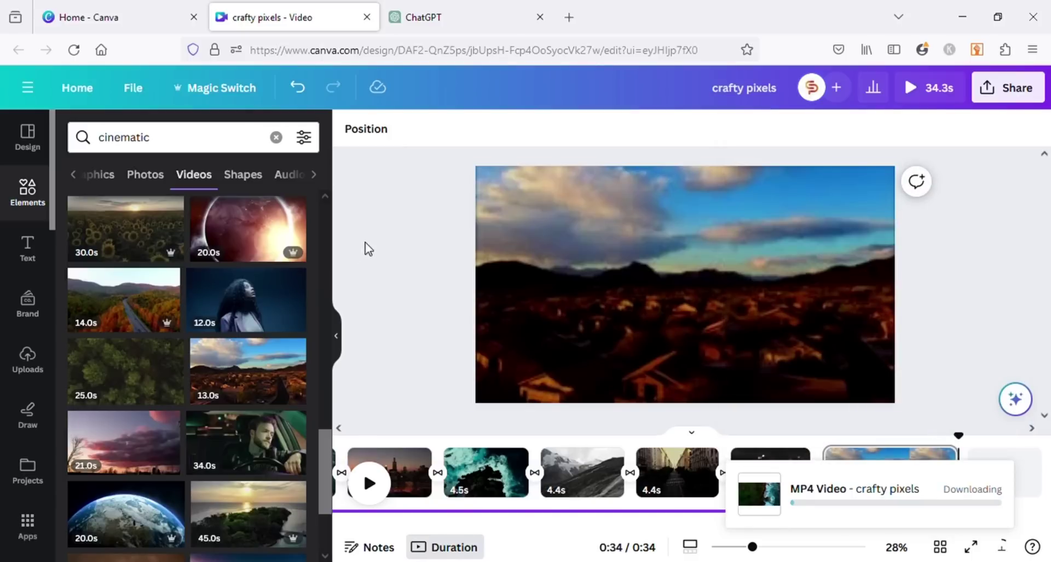